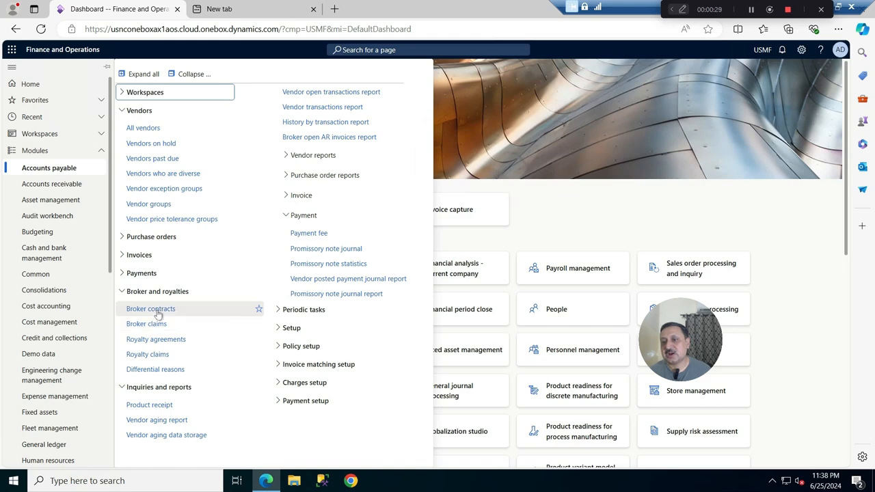
Open the broker contracts in Accounts payable and create a new contract with the status Planning
click(156, 309)
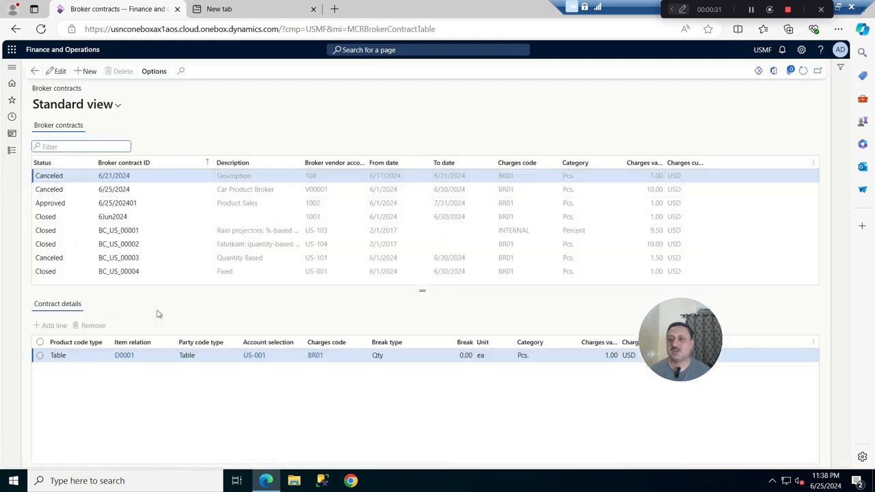
click(87, 71)
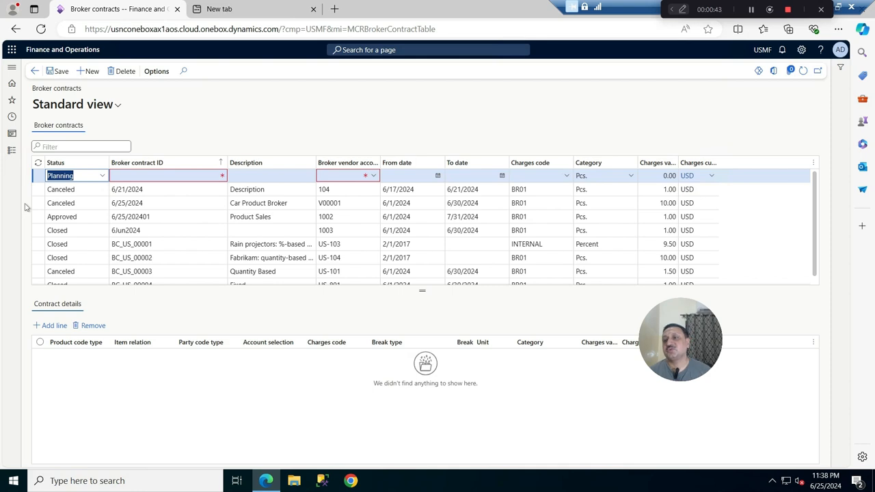
click(102, 175)
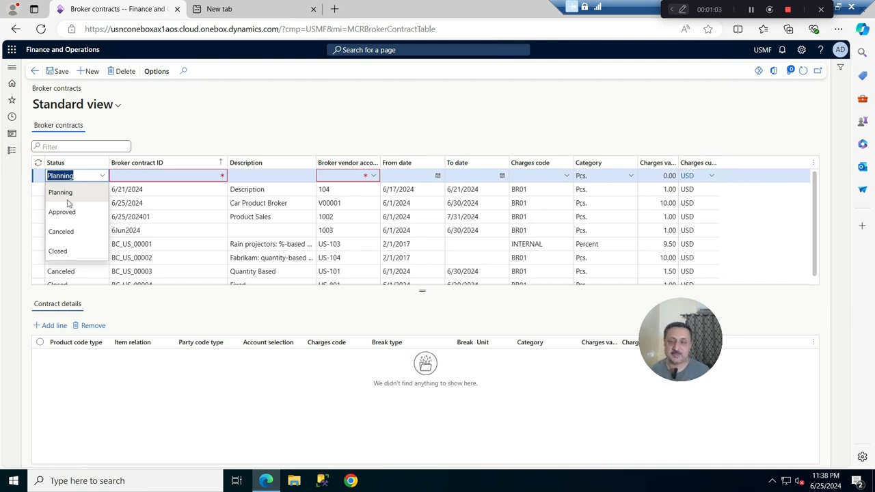
click(59, 177)
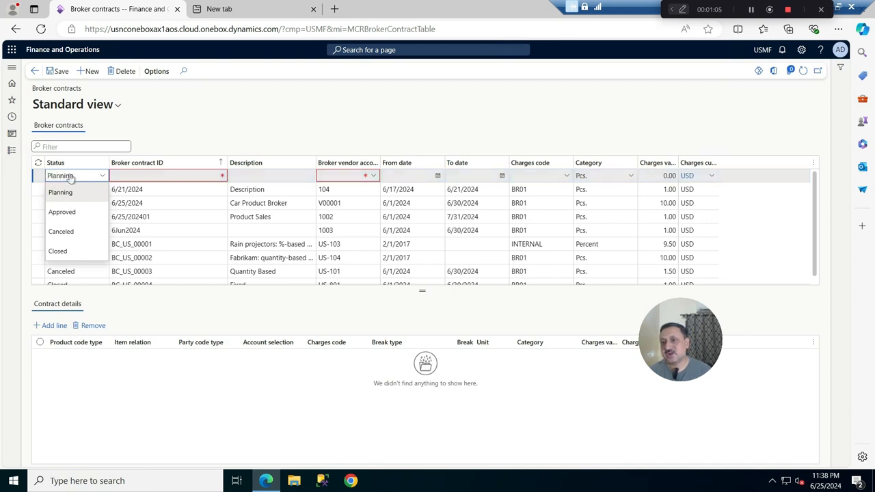
click(60, 192)
Enter 625202402 as the broker contract ID and "Broker Conract" as the description of the new contract
click(137, 177)
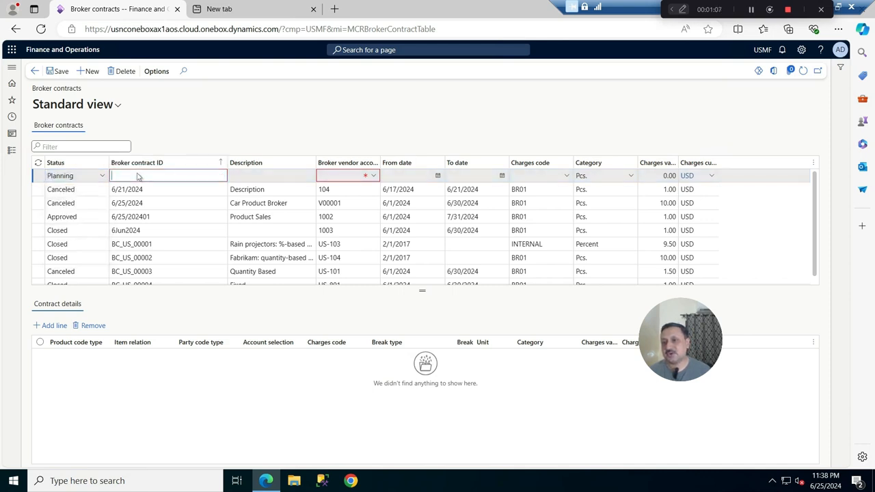
text(625)
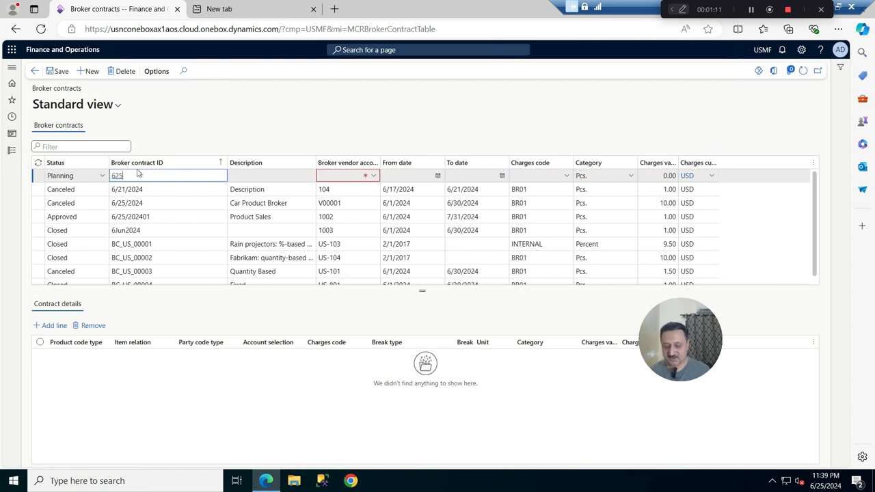
text(2024)
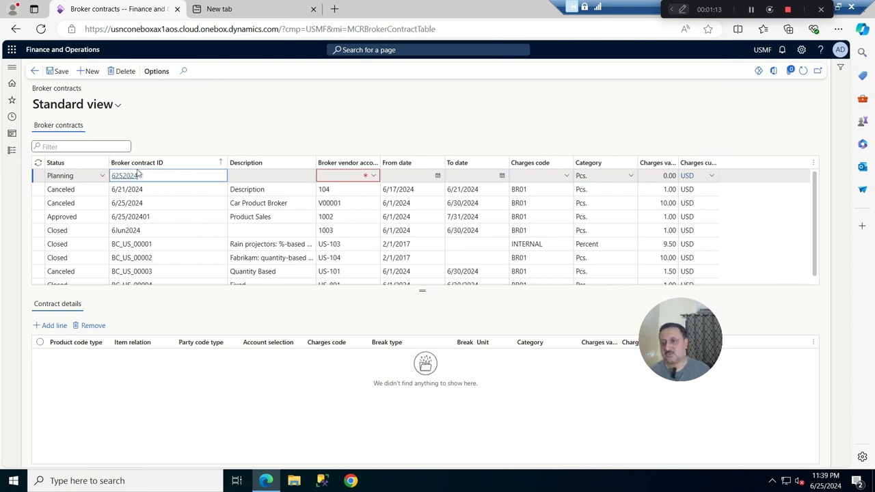
text(01)
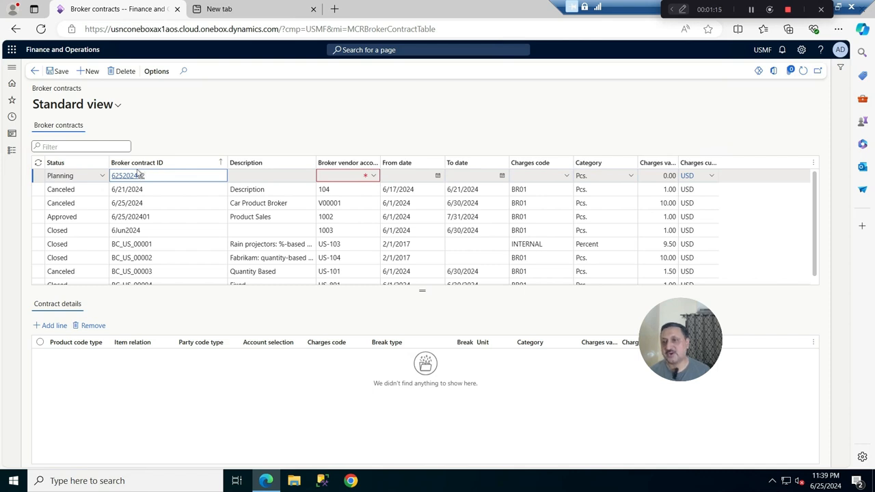
key(Tab)
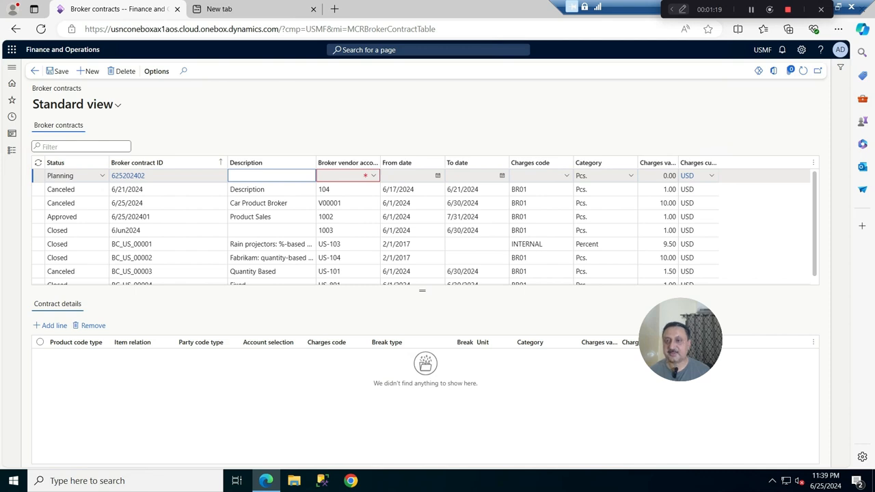
text(Broker Conract)
key(Tab)
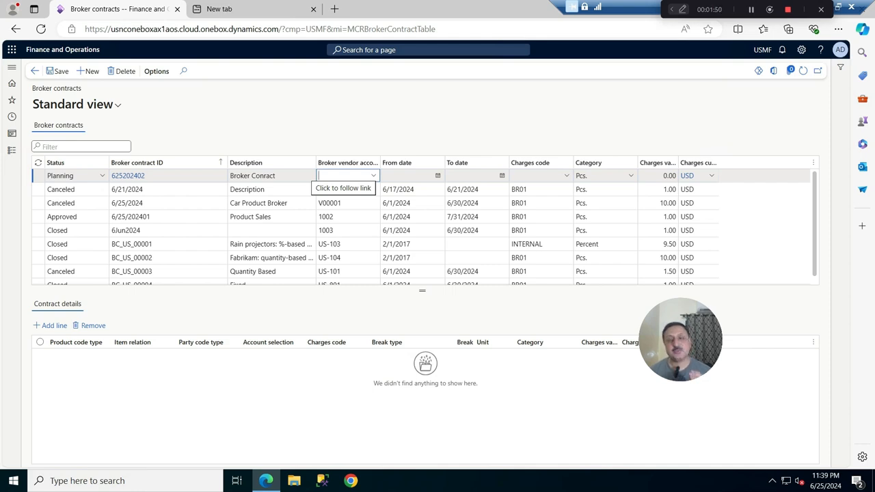
Assign Ade Supply Company as the broker vendor and set the contract period from 6/1/2024 to 7/31/2024
click(375, 177)
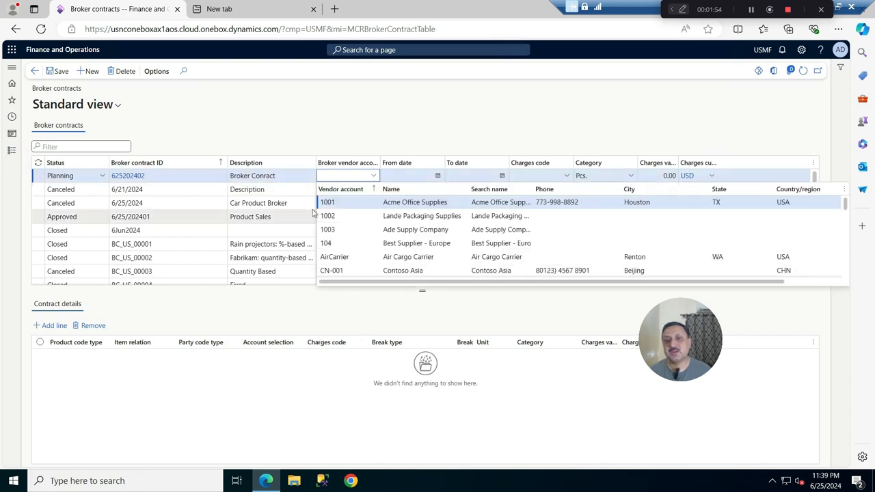
click(348, 229)
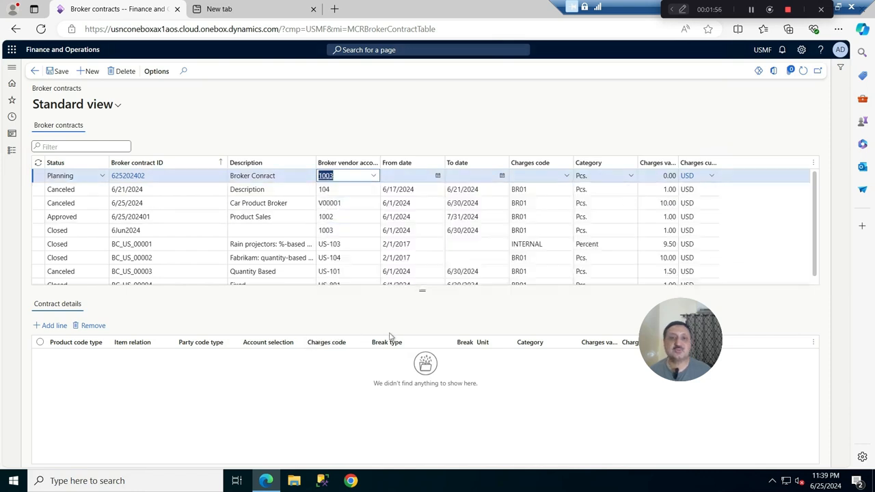
click(436, 176)
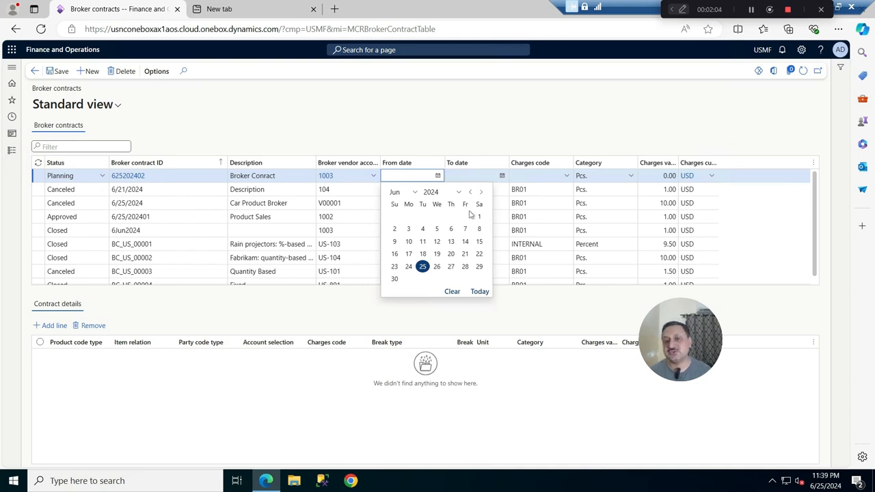
click(479, 217)
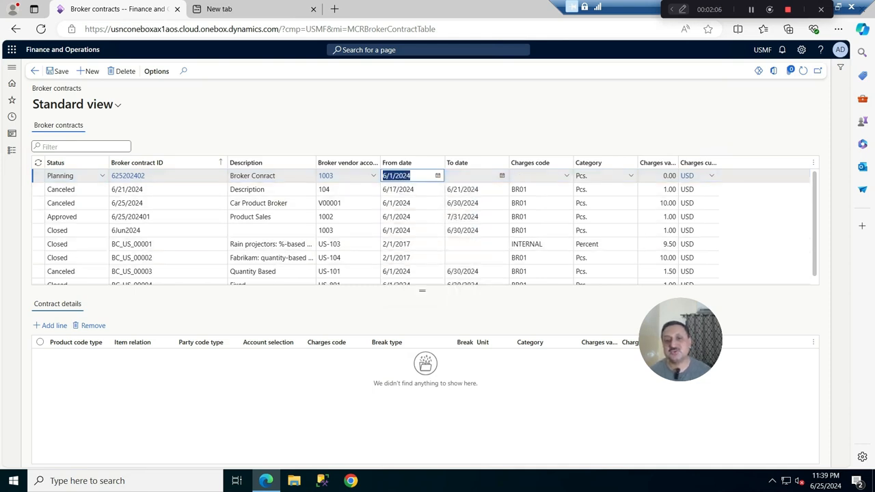
click(502, 176)
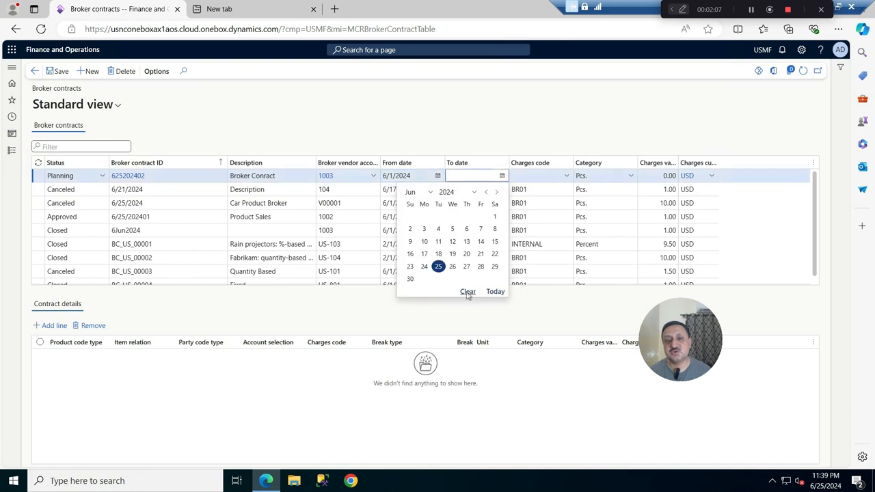
click(496, 191)
click(452, 267)
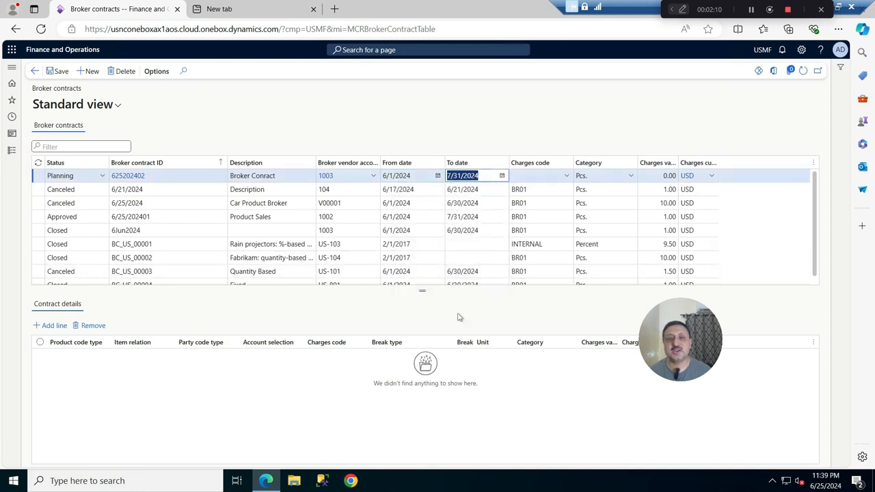
Set the contract's charges code to BR01, category to Pcs. and charges value to 2, and save the contract
click(568, 177)
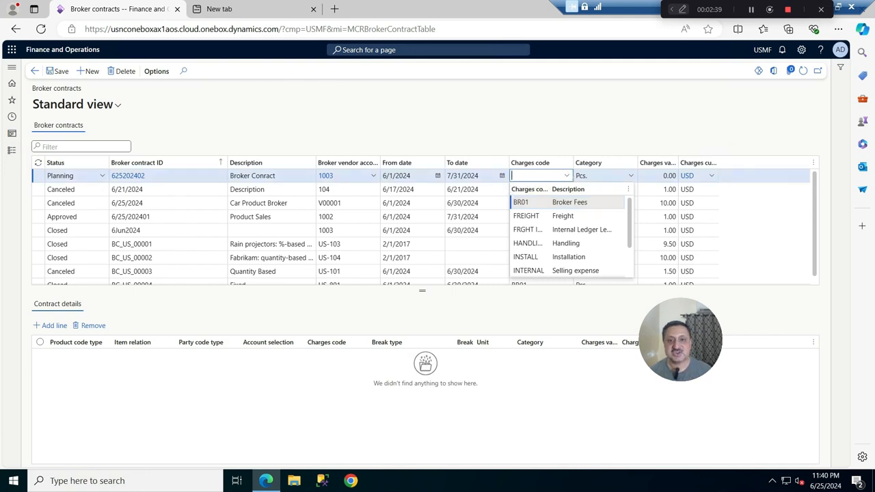
click(528, 203)
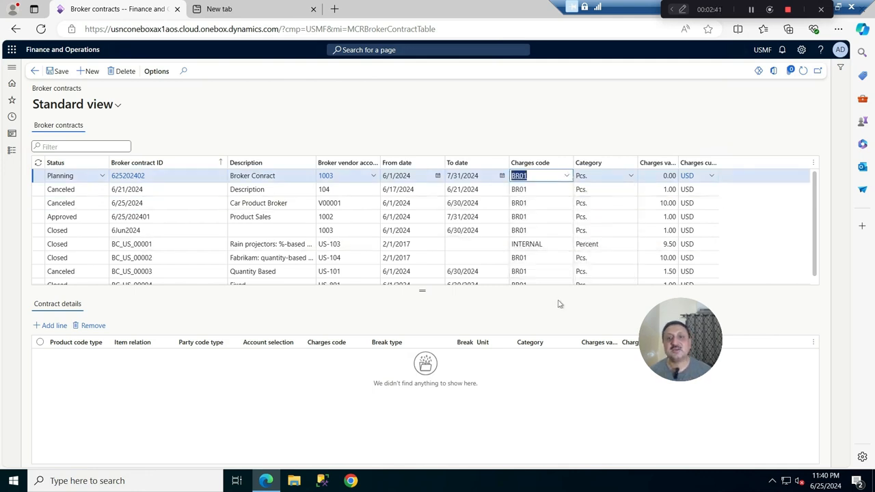
click(629, 179)
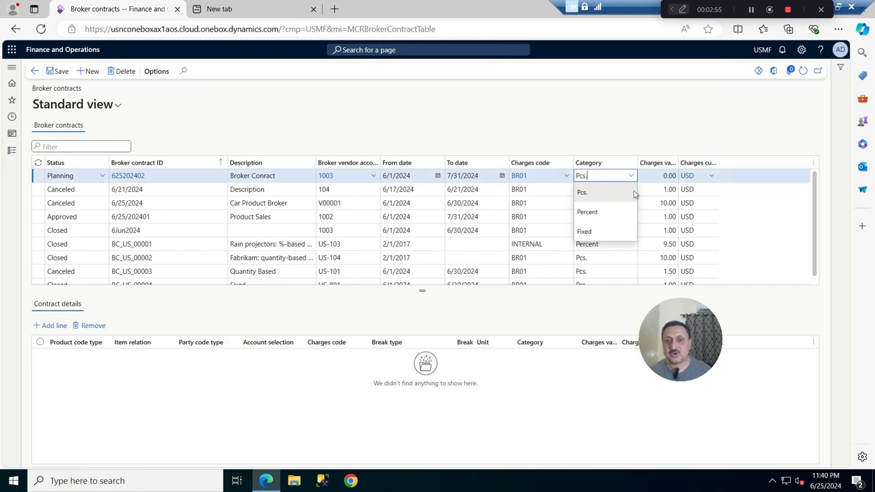
click(601, 194)
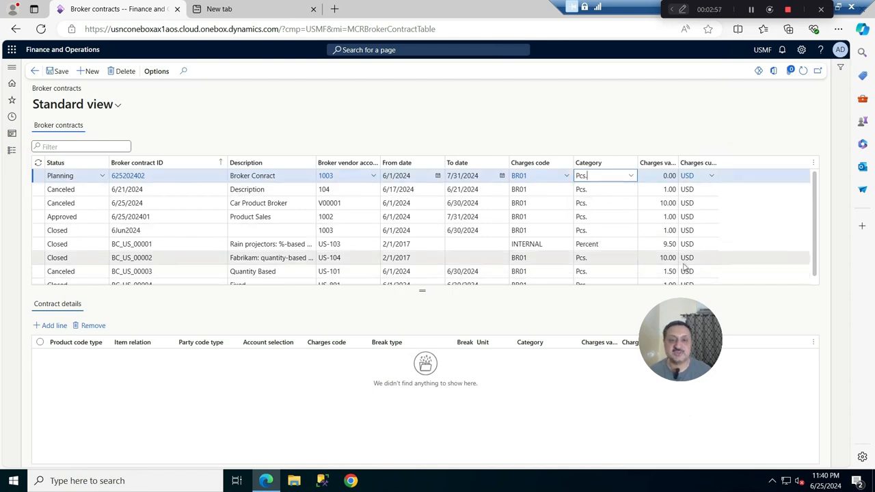
click(663, 175)
text(2)
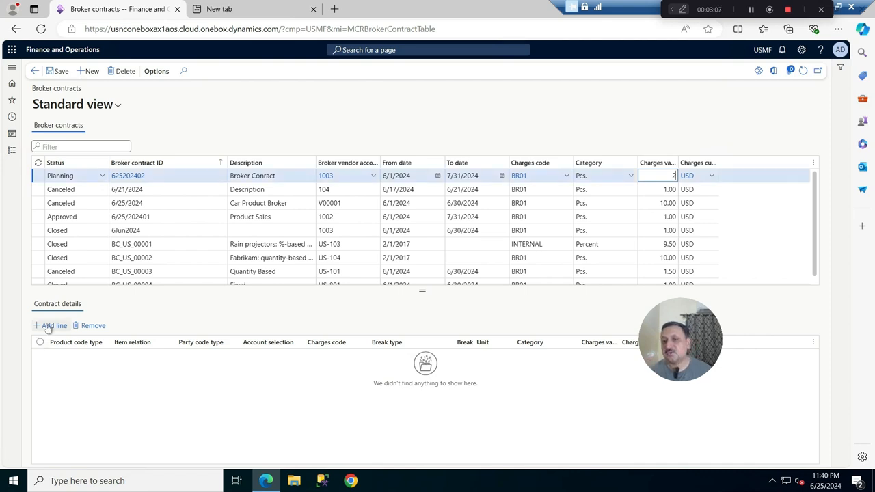
click(55, 71)
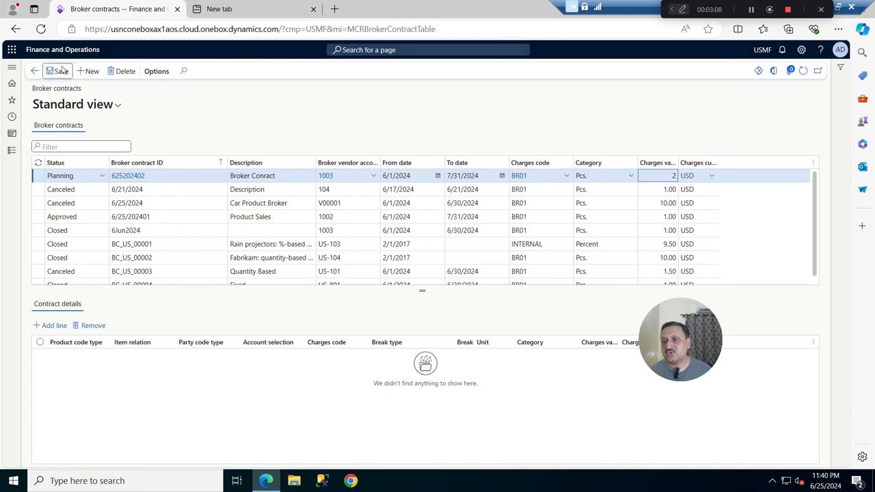
Add a contract detail line with product code type Table and item D0001 (MidRangeSpeaker)
click(53, 326)
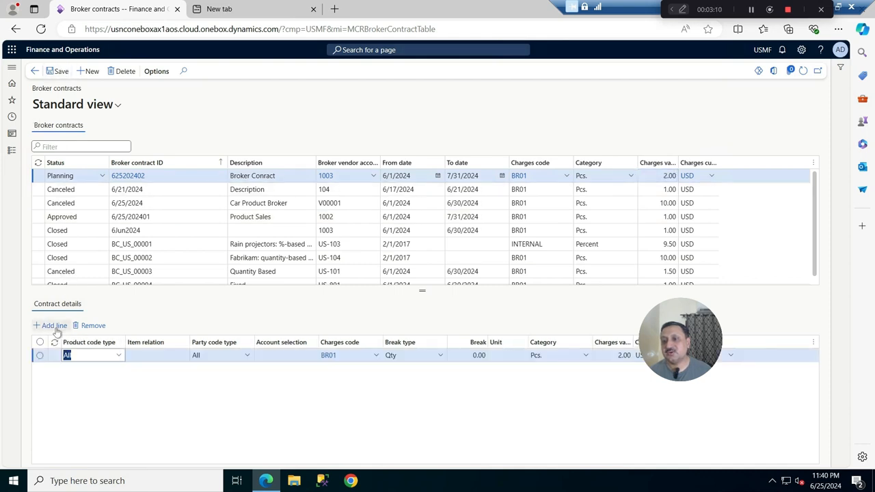
click(117, 356)
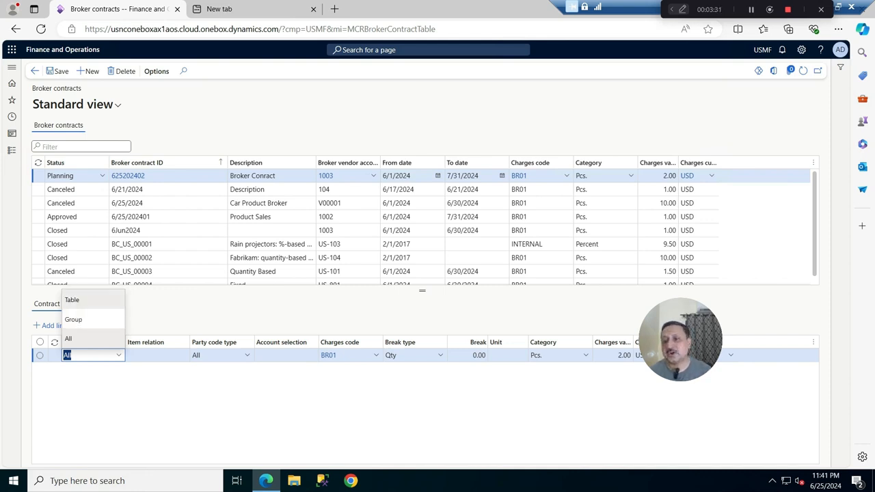
click(72, 301)
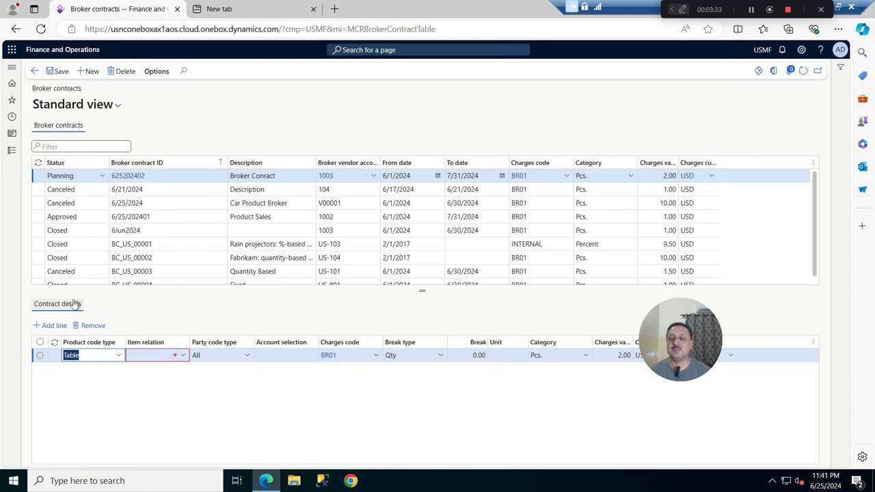
click(184, 358)
click(184, 356)
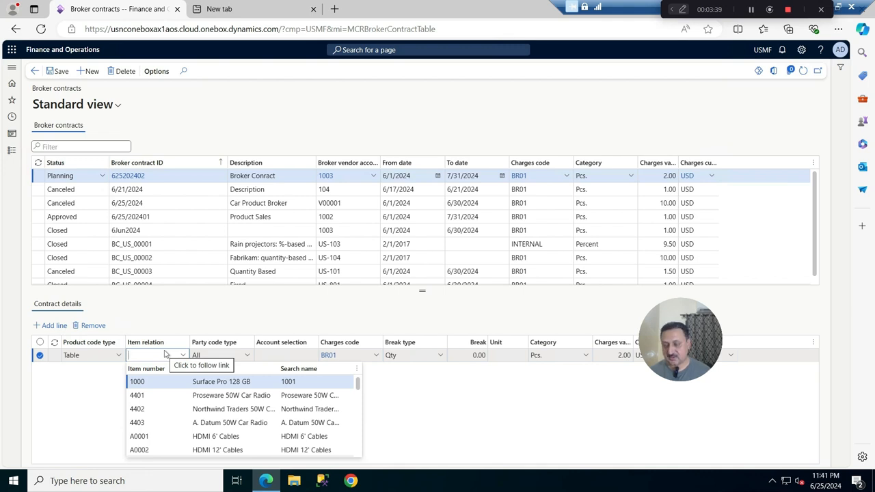
text(d)
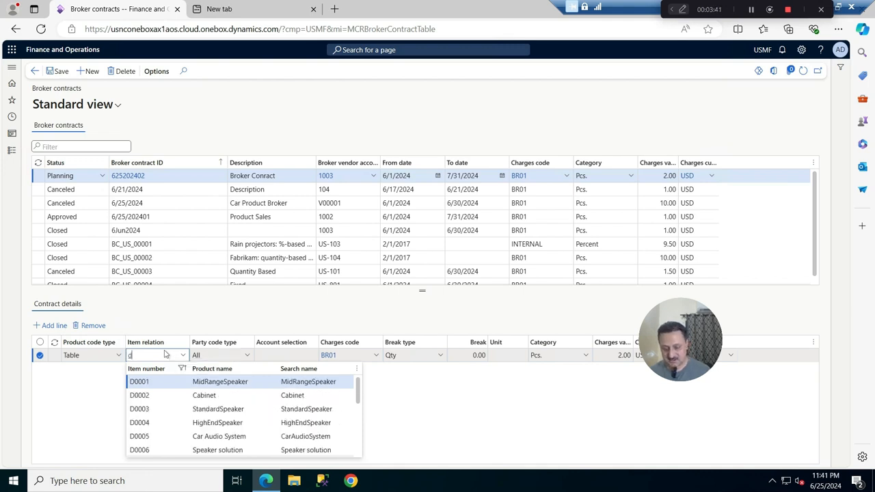
click(136, 382)
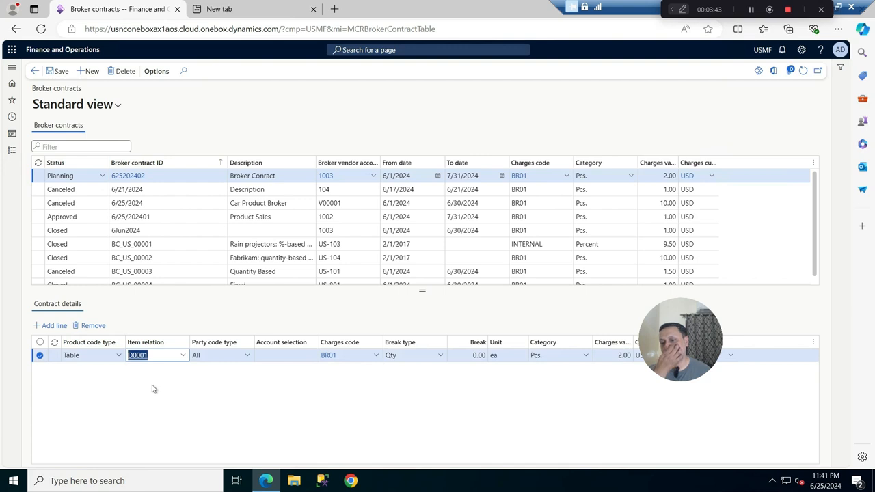
Set the detail line's party code type to Table and select the customer account of Desert Wholesales
click(246, 361)
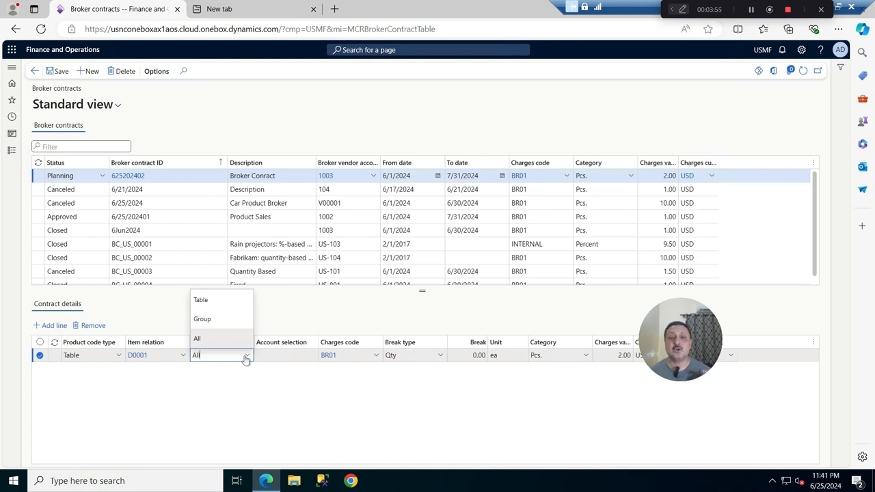
click(211, 303)
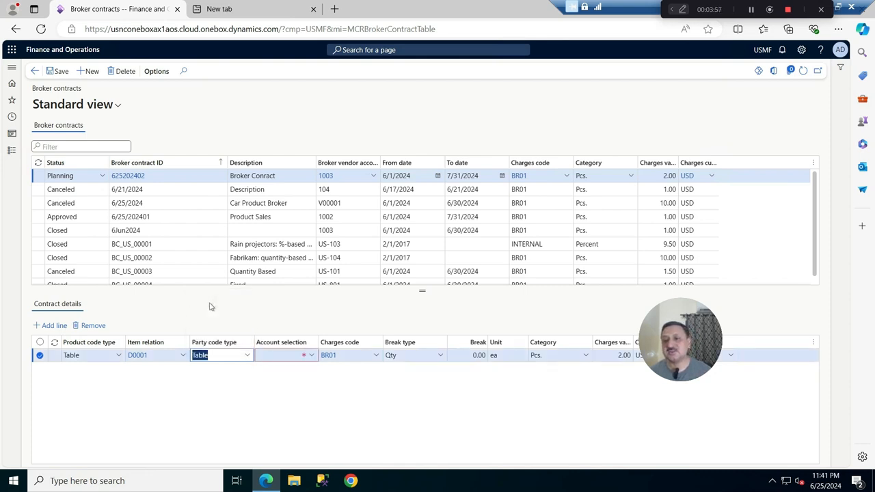
click(311, 356)
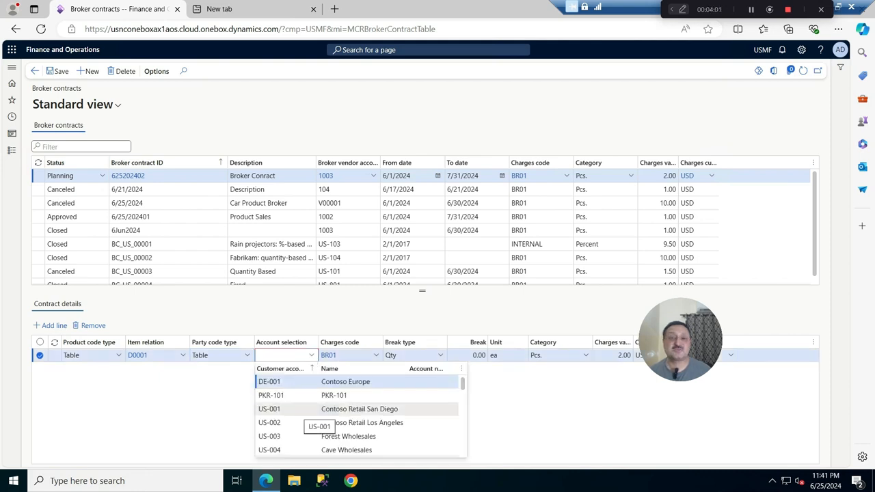
scroll(301, 419, down, 2)
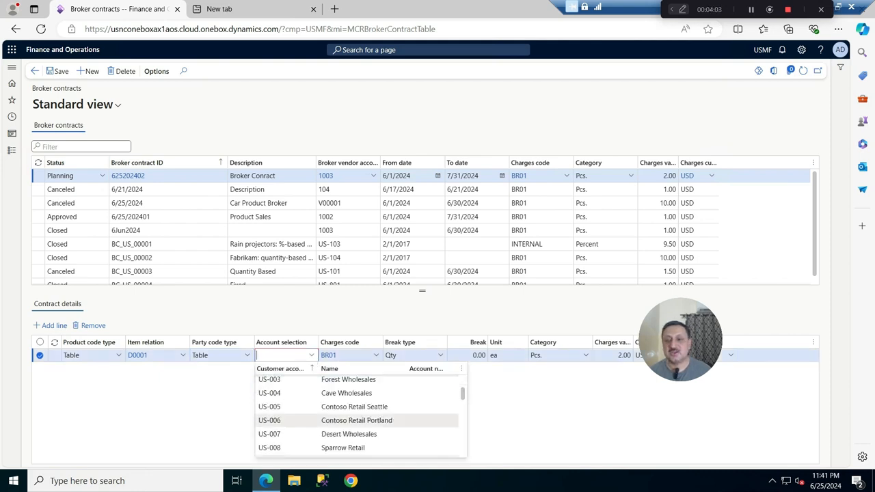
click(285, 434)
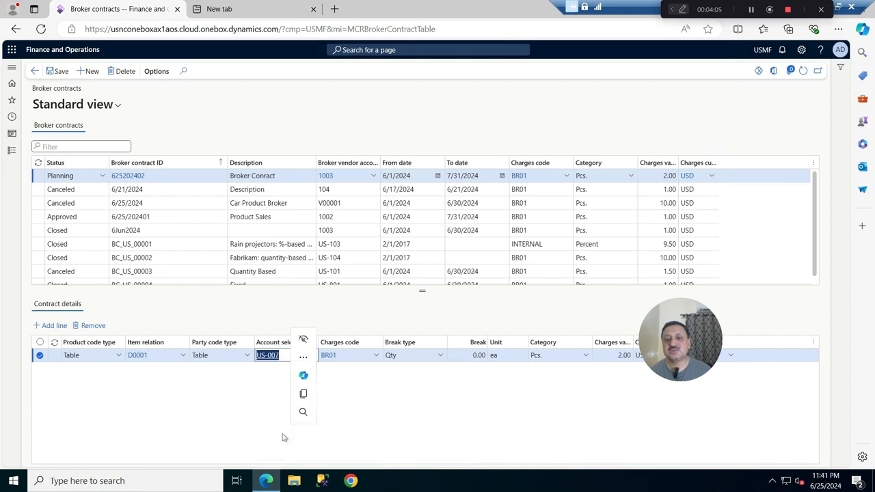
click(416, 426)
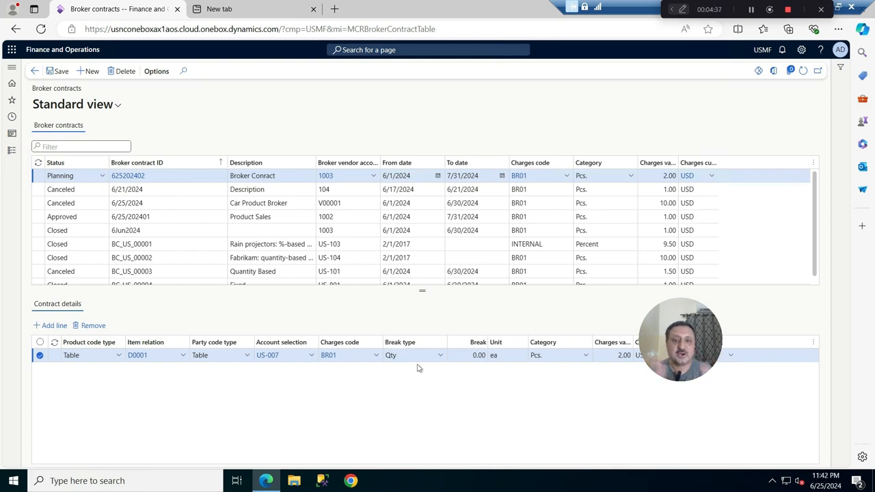
click(494, 356)
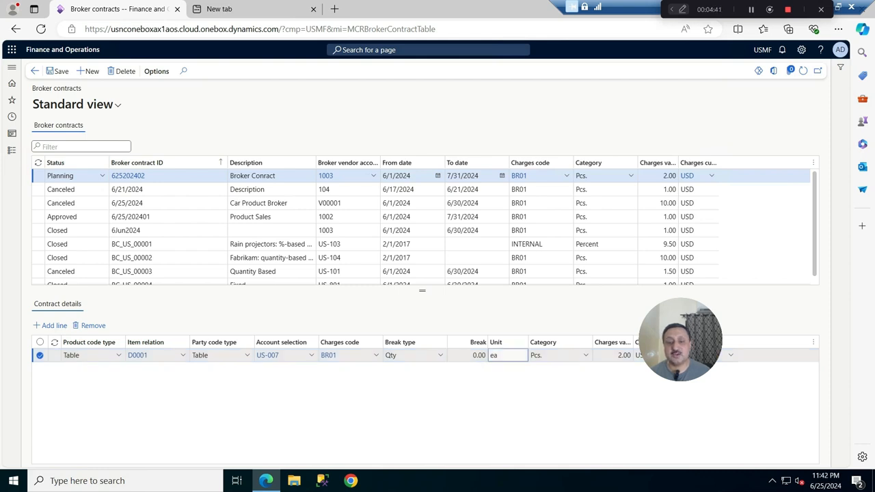
Choose Pcs. as the category of the contract detail line and check the available sales tax groups
click(585, 356)
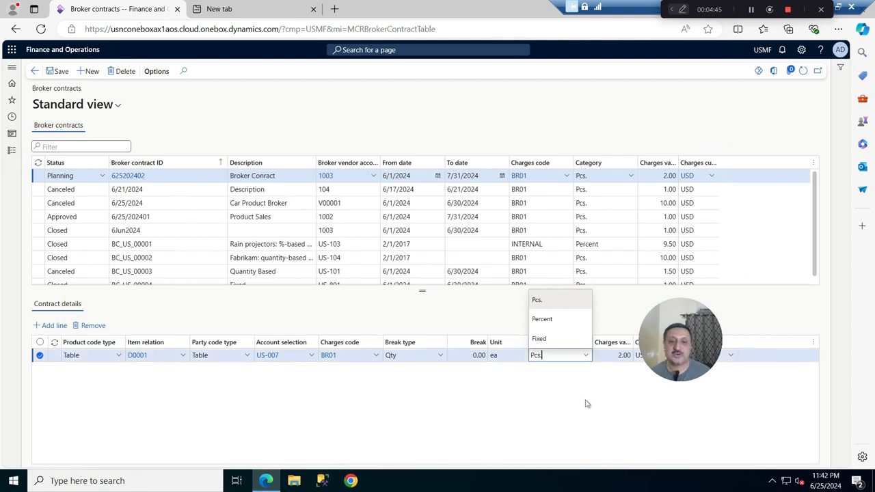
click(549, 304)
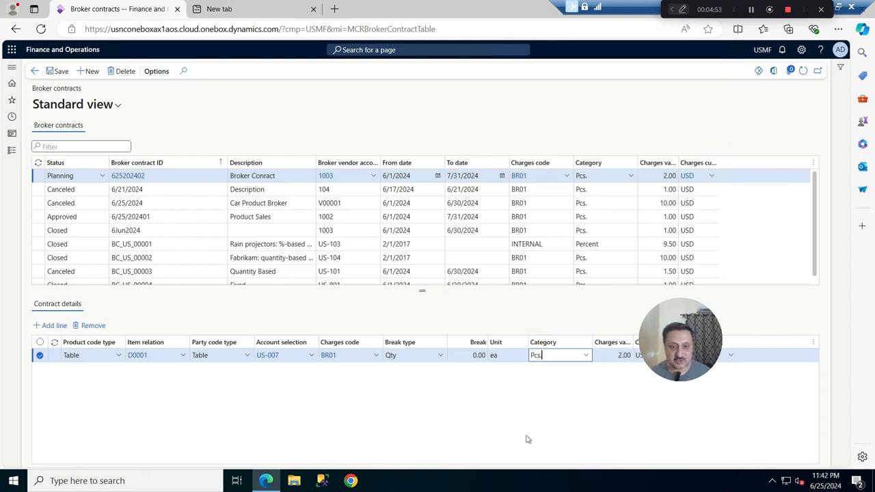
key(Tab)
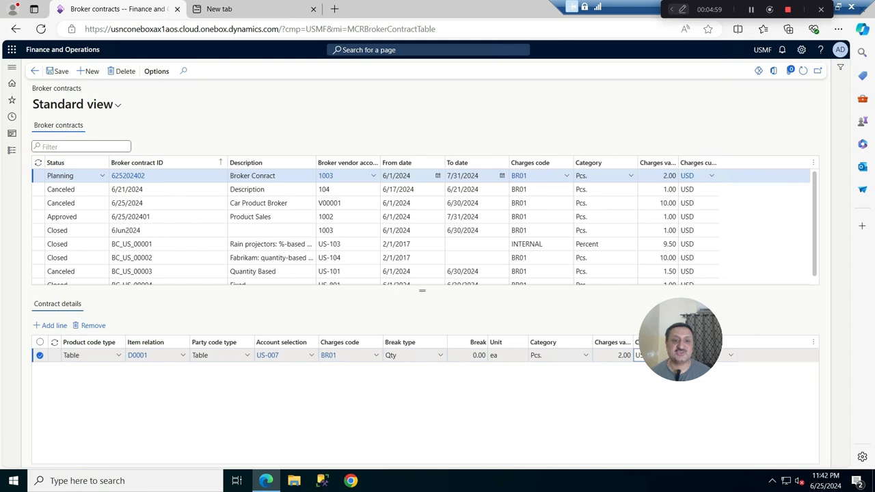
click(731, 355)
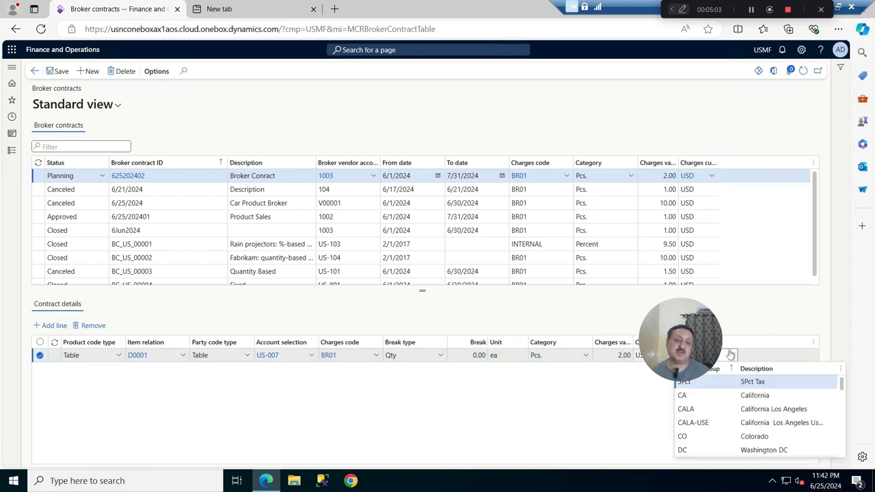
click(456, 436)
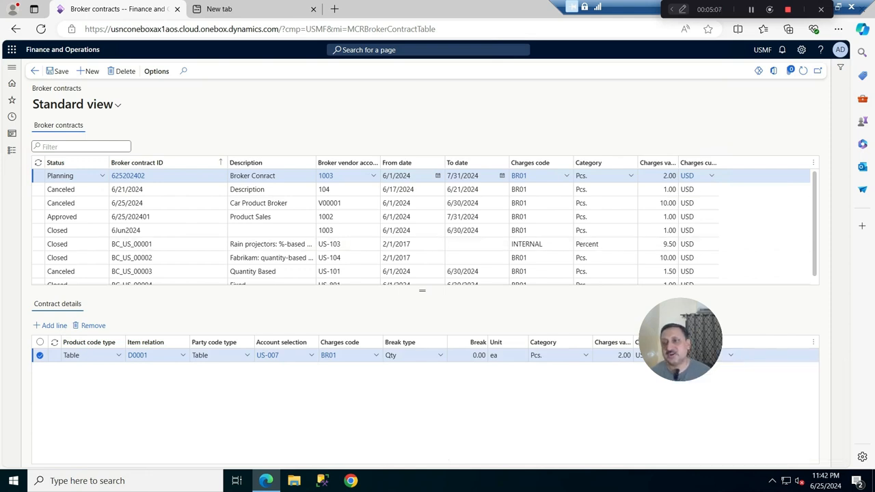
Save the broker contract and set its status to Approved
click(59, 71)
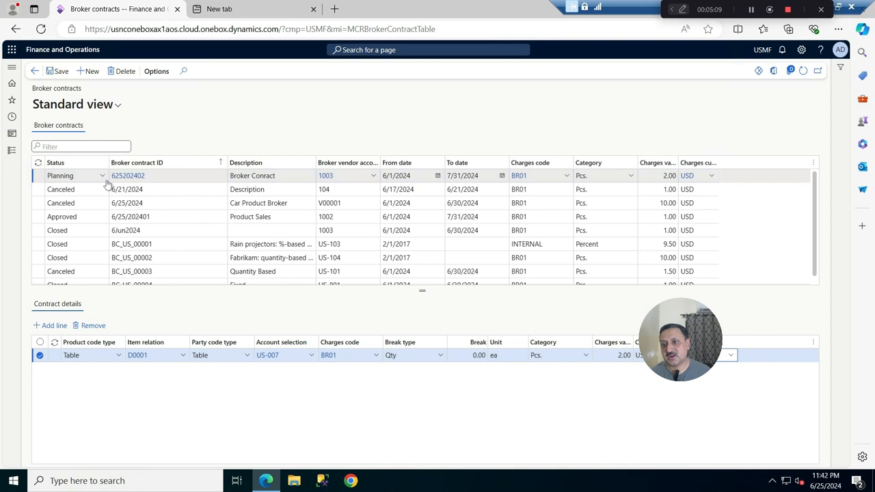
click(102, 176)
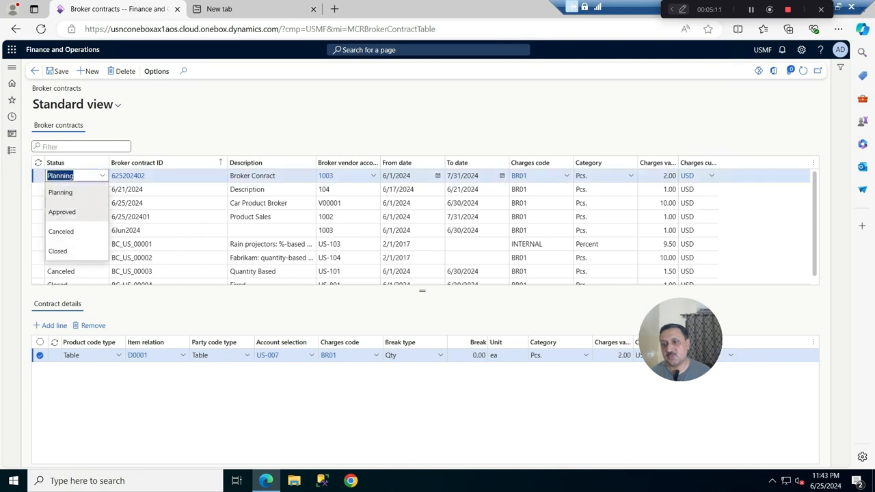
click(61, 212)
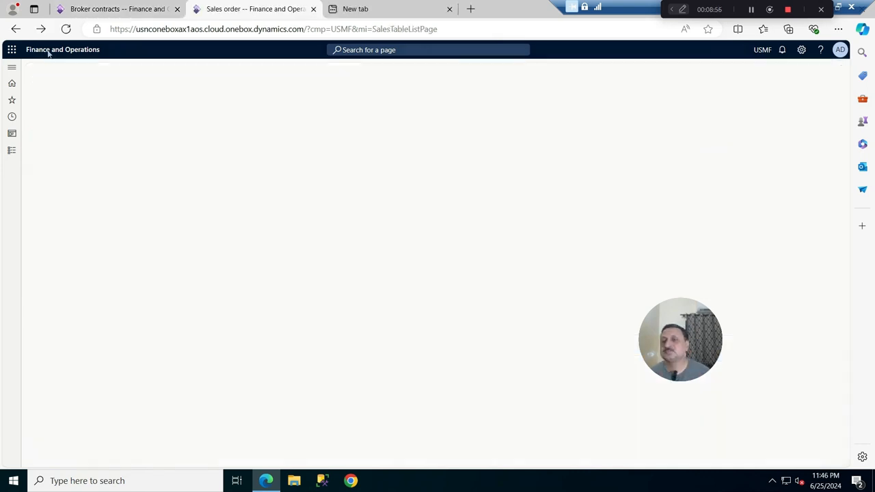
Start a new sales order from All sales orders for the customer Desert Wholesales
click(48, 53)
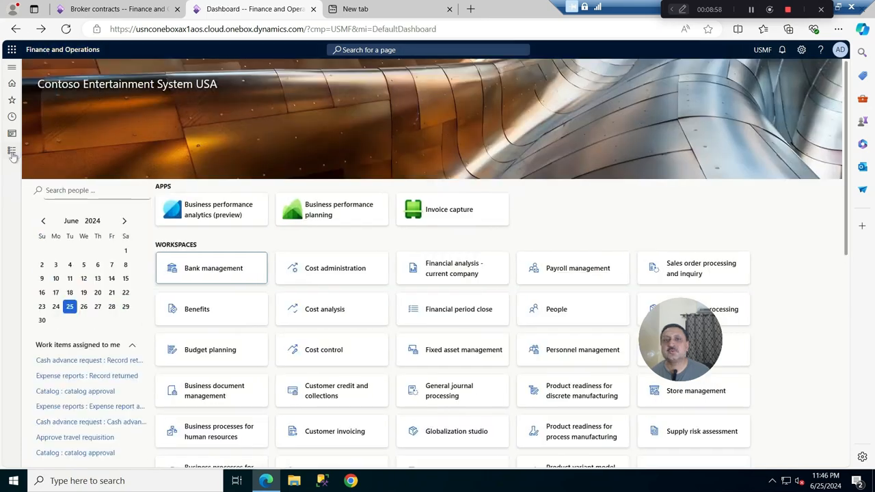
click(12, 151)
click(200, 149)
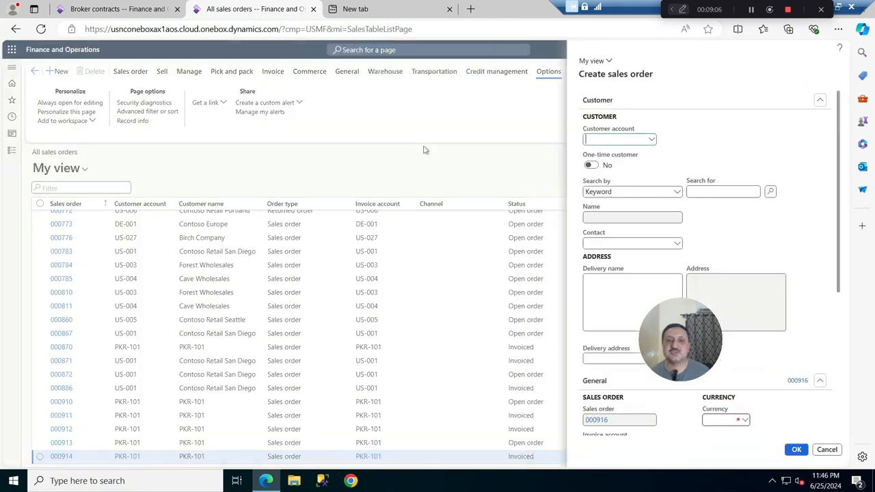
click(653, 139)
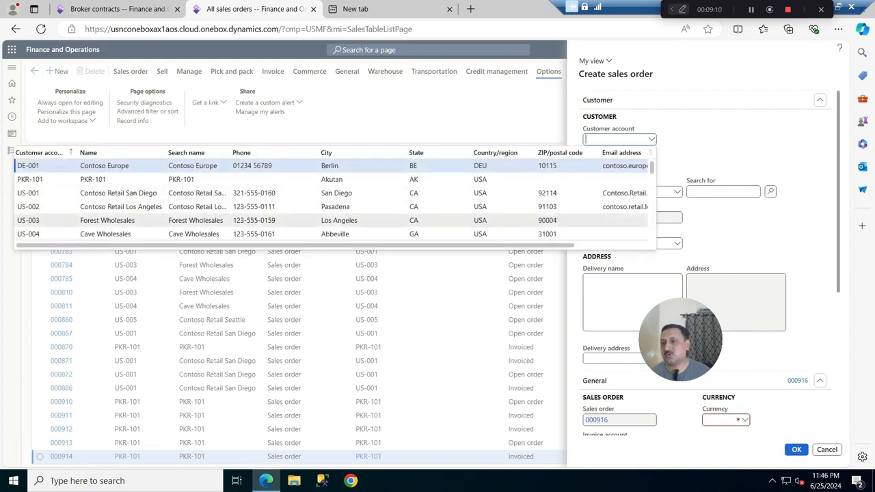
scroll(53, 219, down, 2)
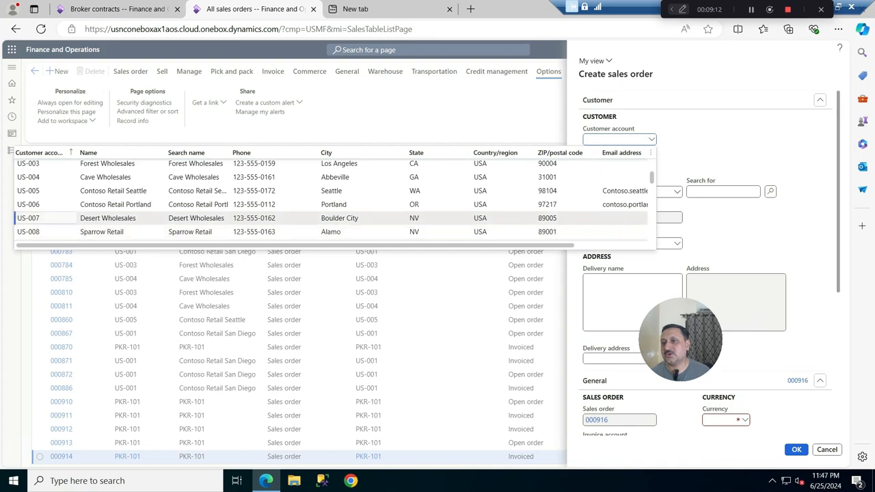
click(53, 219)
Assign warehouse 11 (Site 1 - Raw Materials) to the new sales order and create the order
scroll(802, 356, down, 3)
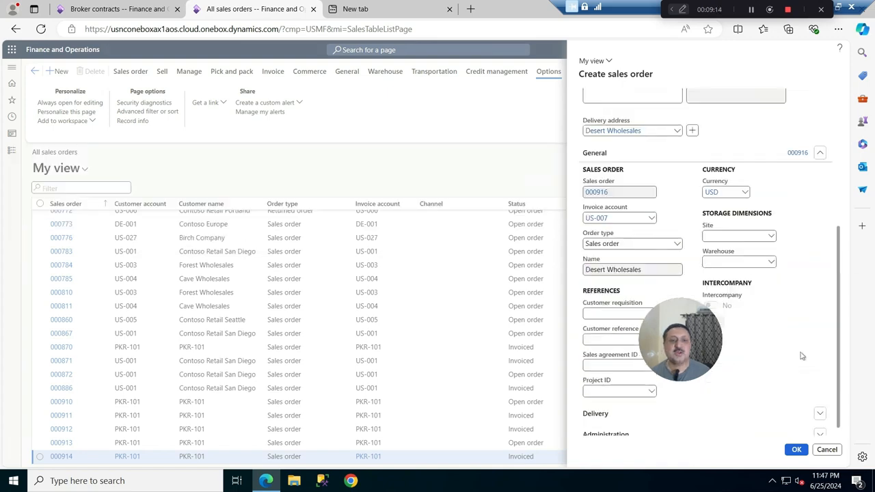
click(772, 266)
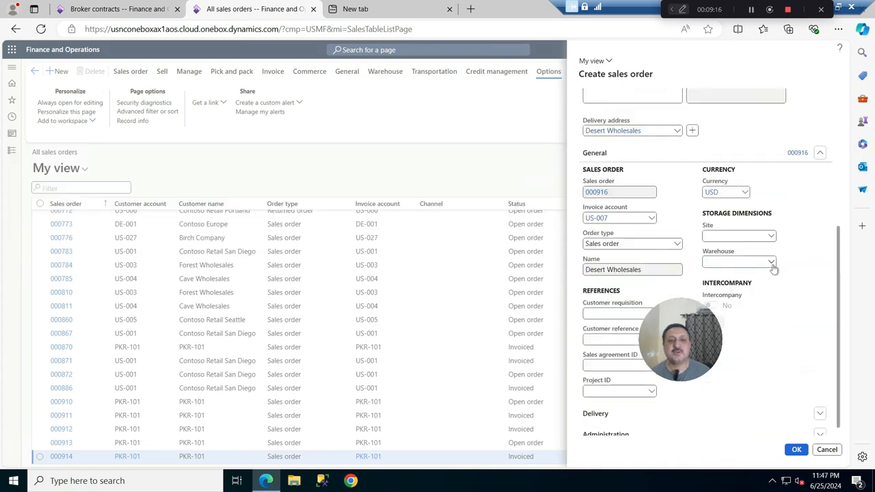
click(771, 263)
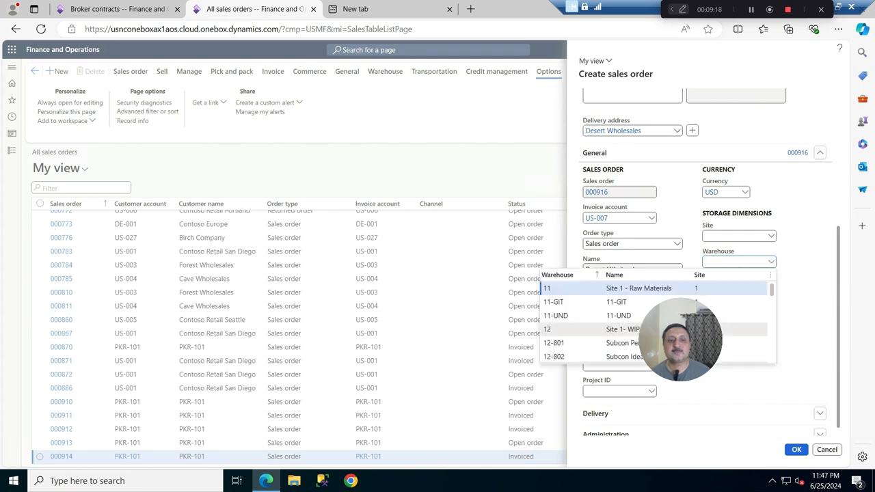
click(576, 288)
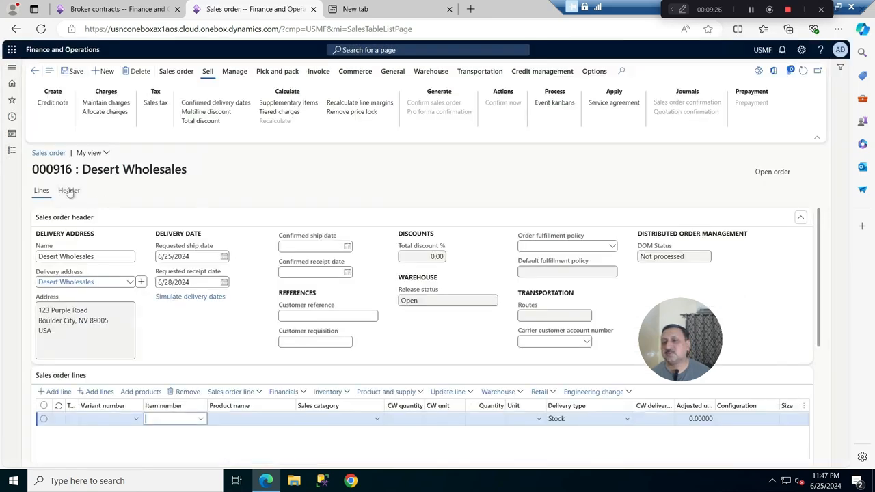
Exclude the sales order from credit management in its header details and save it
click(69, 190)
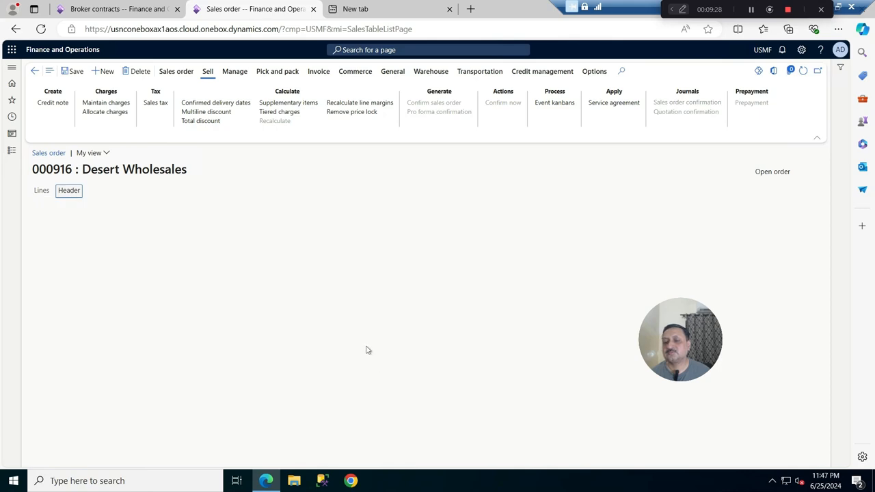
scroll(367, 350, down, 15)
scroll(367, 350, down, 1)
click(402, 405)
click(73, 74)
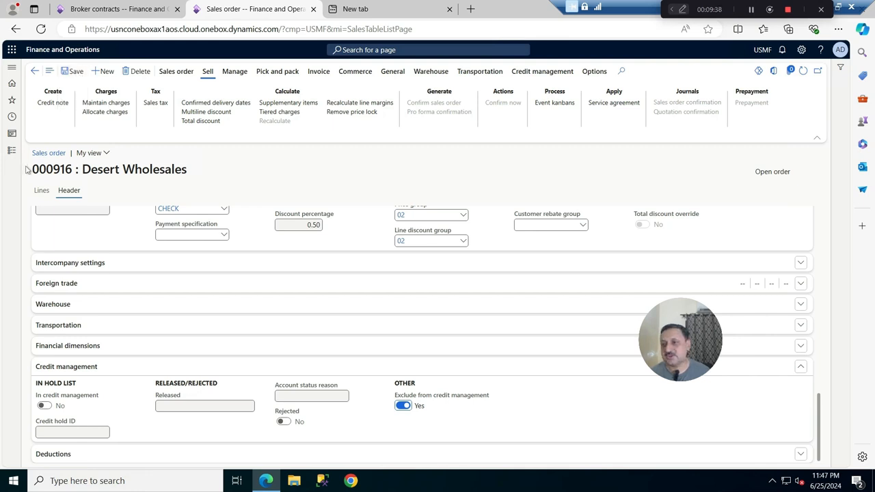
Enter item D0001 on the sales order line with a quantity of 20
click(42, 190)
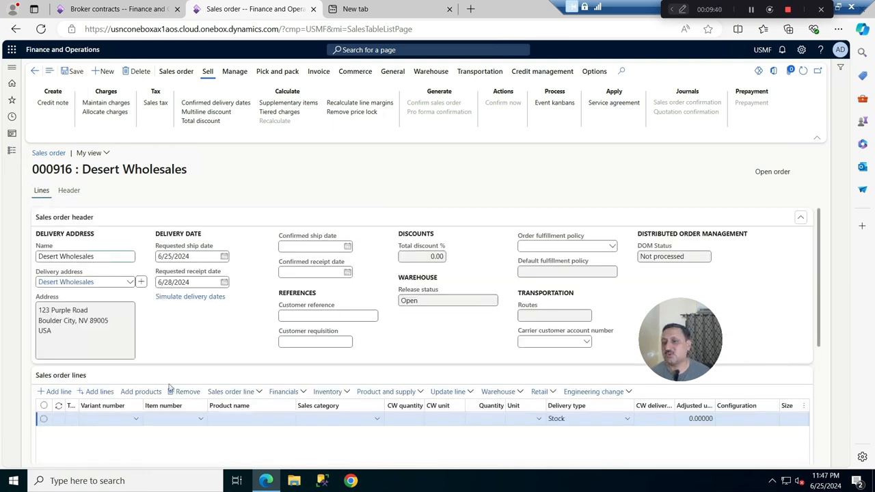
click(200, 419)
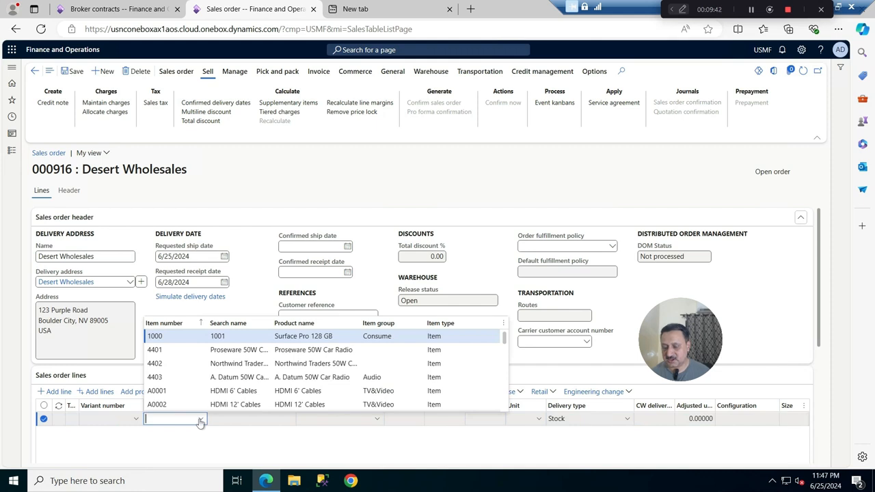
text(d0001)
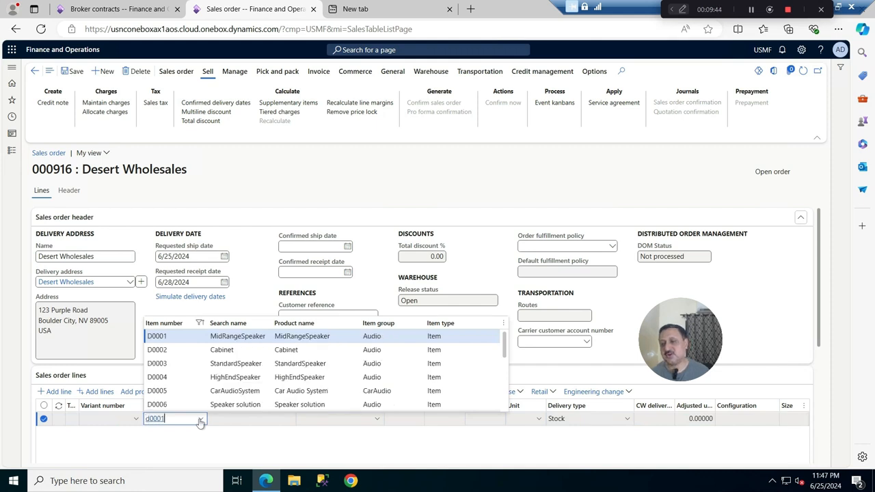
key(Return)
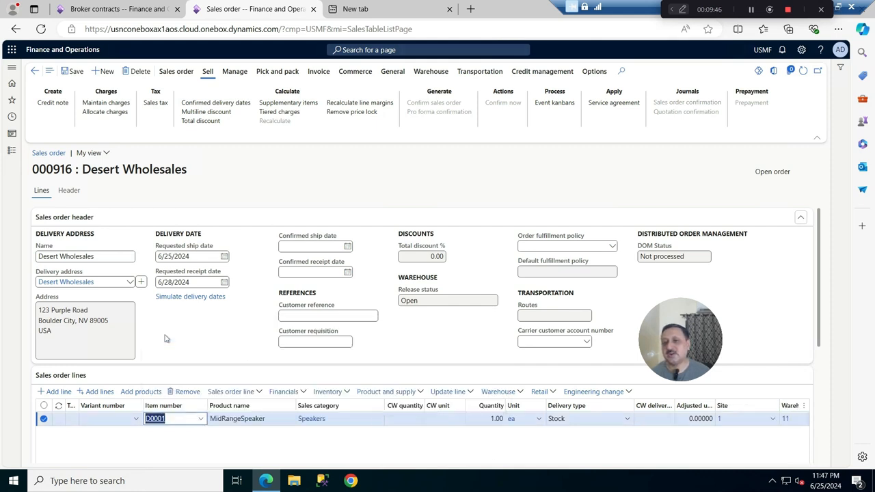
key(Tab)
text(20)
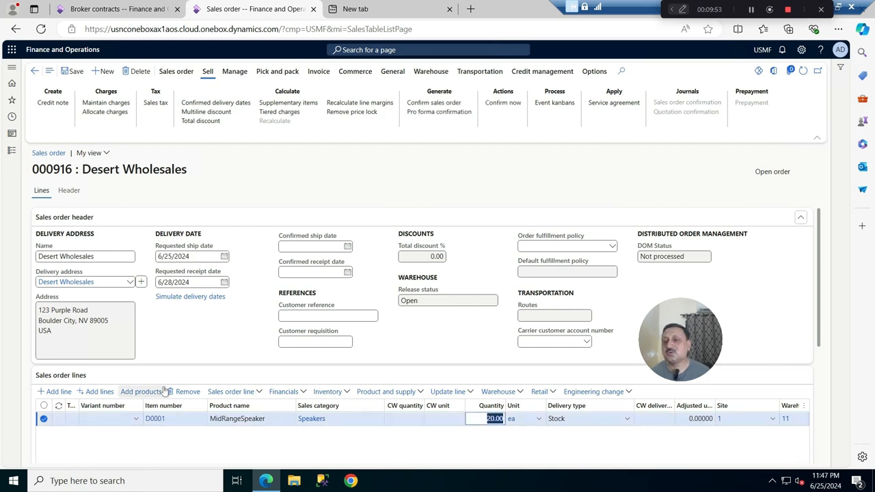
Review the broker commissions for the D0001 sales order line and return to the order
click(262, 394)
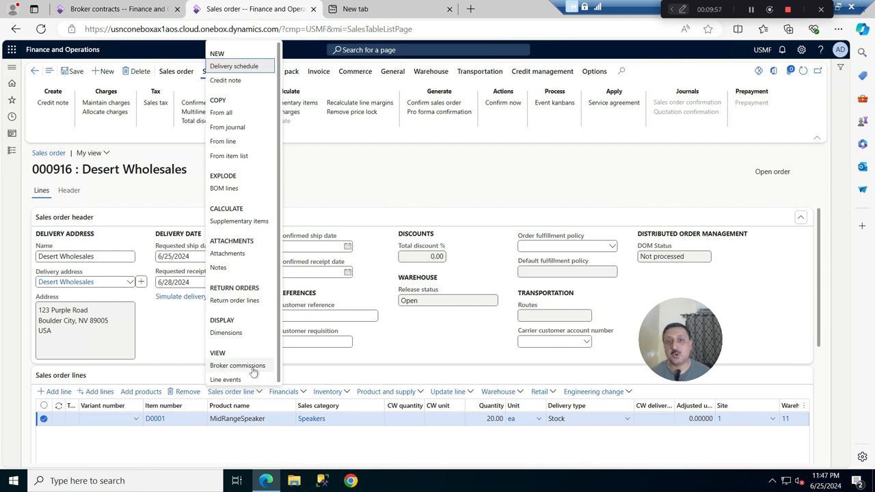
click(251, 366)
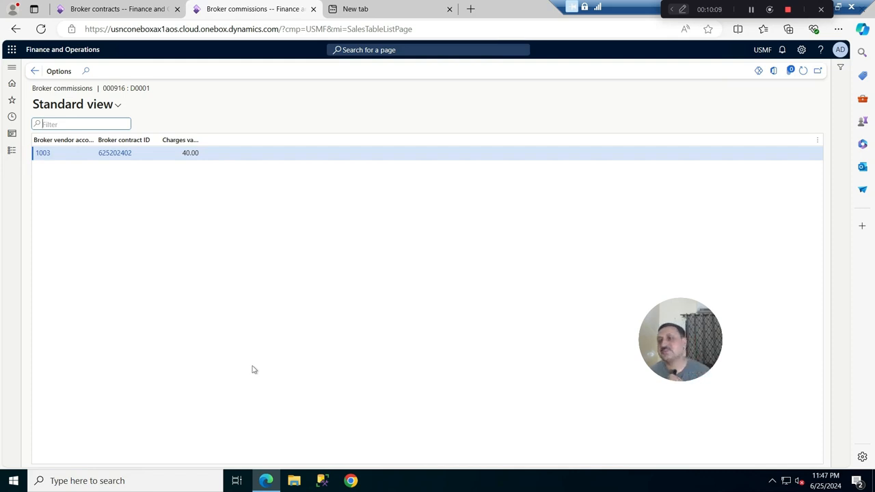
click(34, 72)
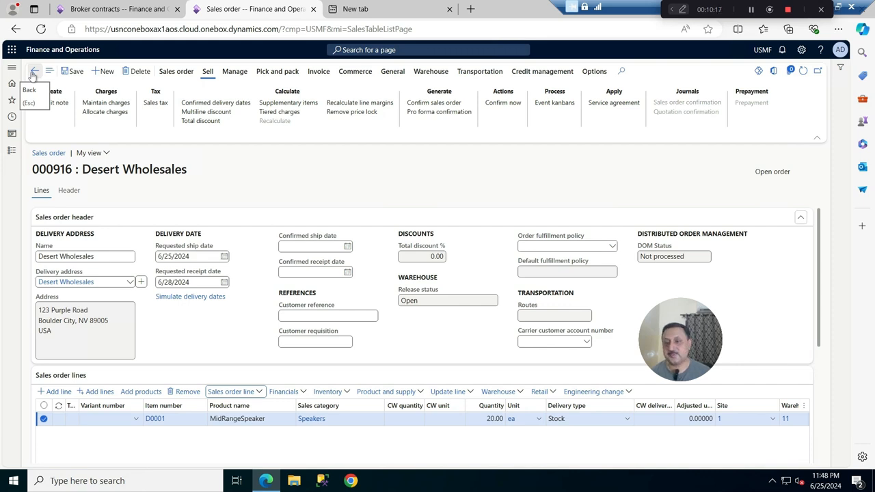
Confirm the Desert Wholesales sales order
click(272, 76)
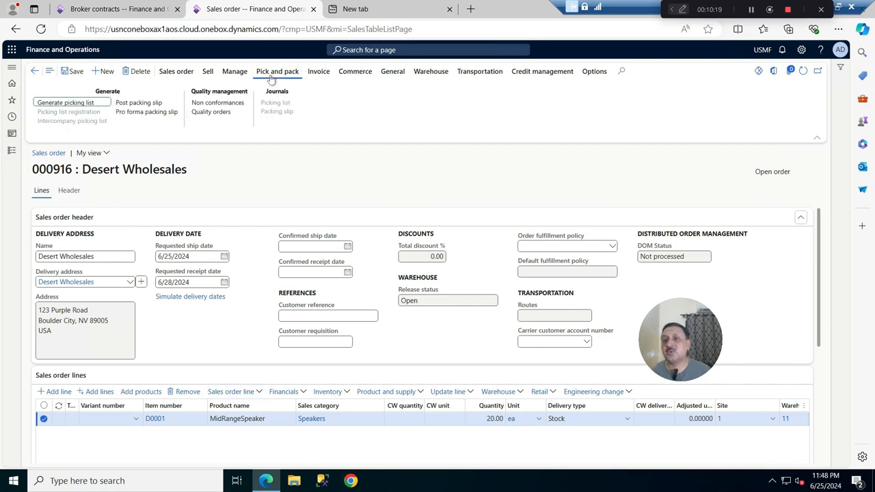
click(176, 71)
click(207, 72)
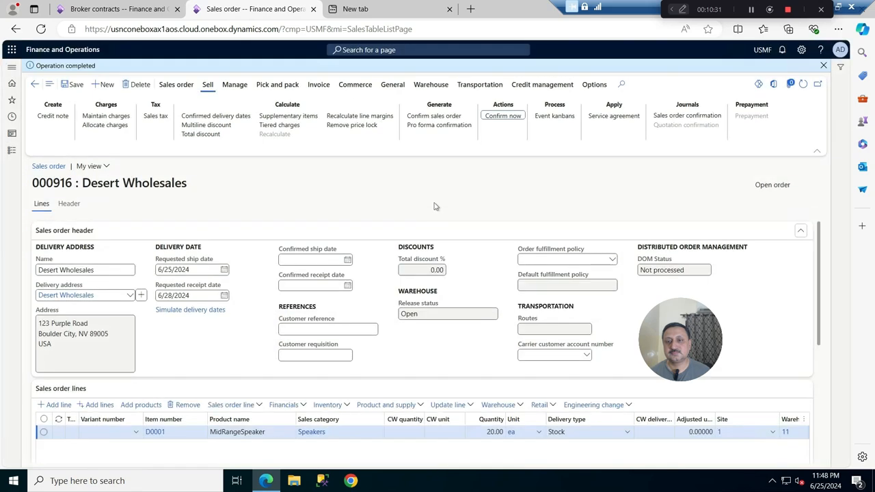
Post the packing slip for the sales order with the quantity parameter All
click(275, 85)
click(154, 116)
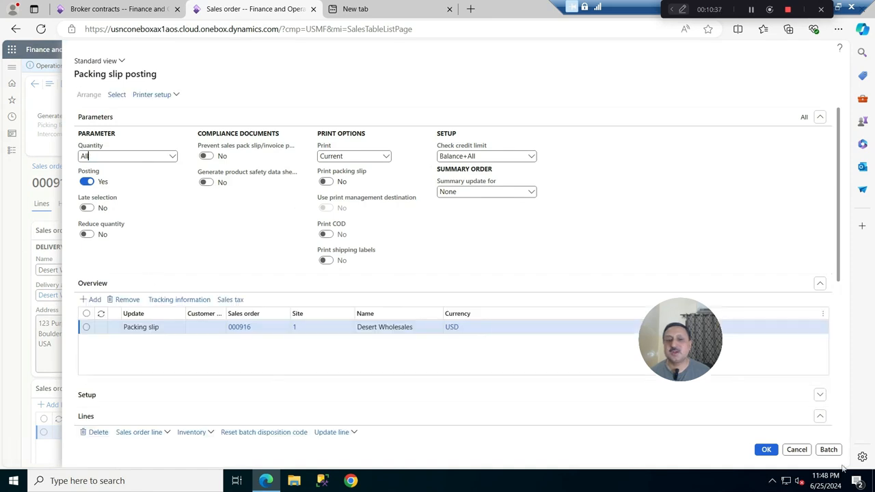
click(766, 449)
click(521, 242)
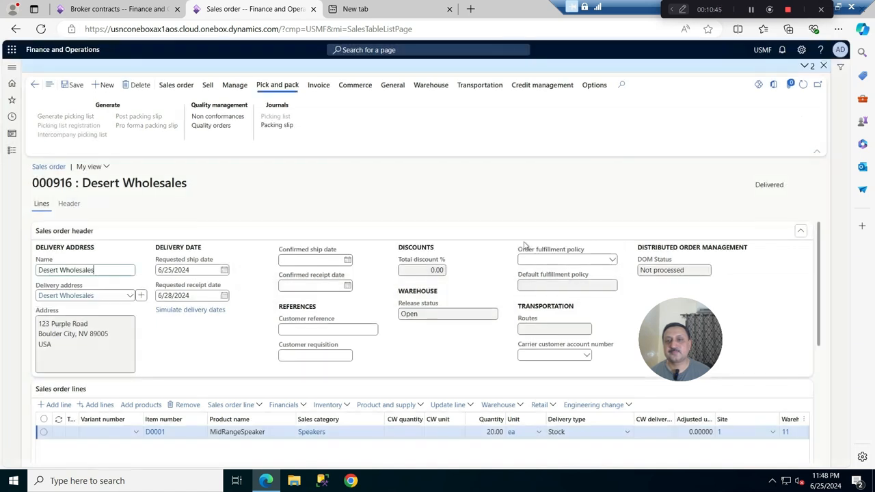
Post the sales order's invoice based on the packing slip quantity
click(317, 84)
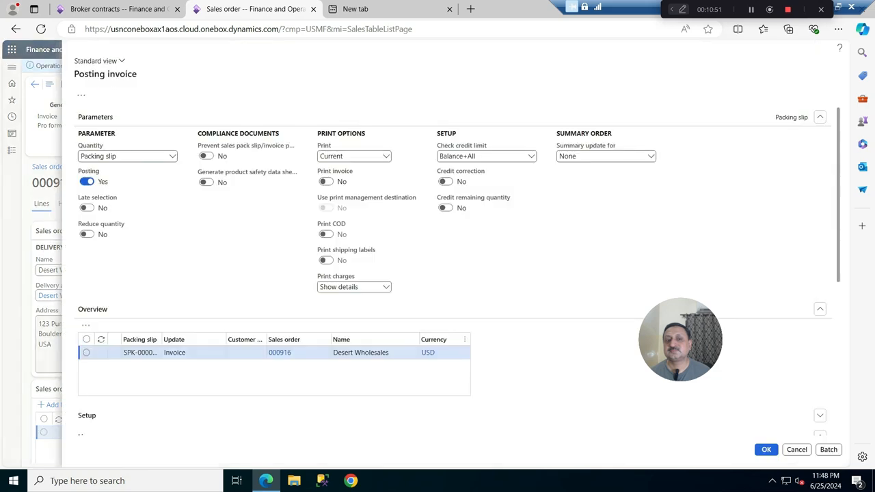
click(766, 449)
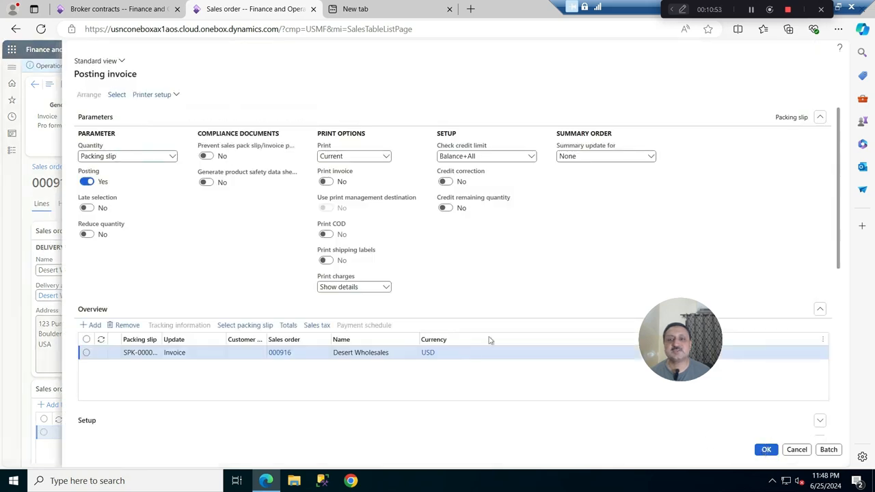
click(522, 240)
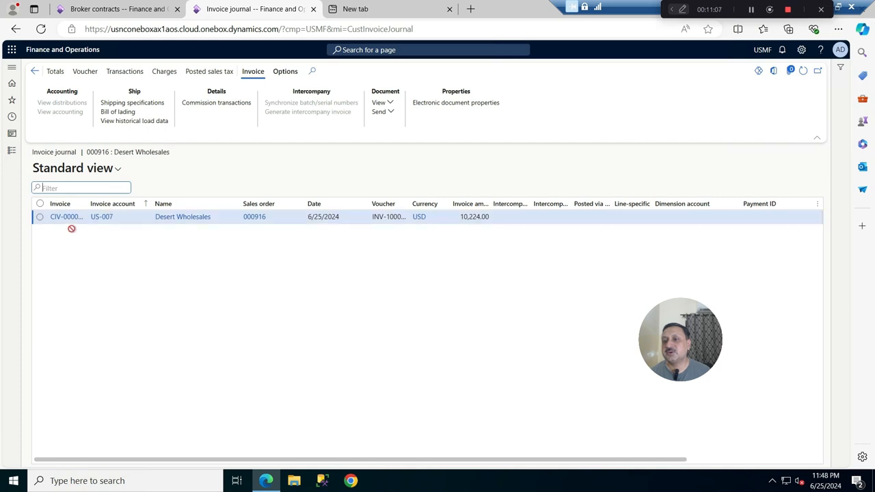
Open the voucher transactions of the posted invoice and examine the amount and posting type of the accrued broker fee entry
click(39, 217)
click(93, 72)
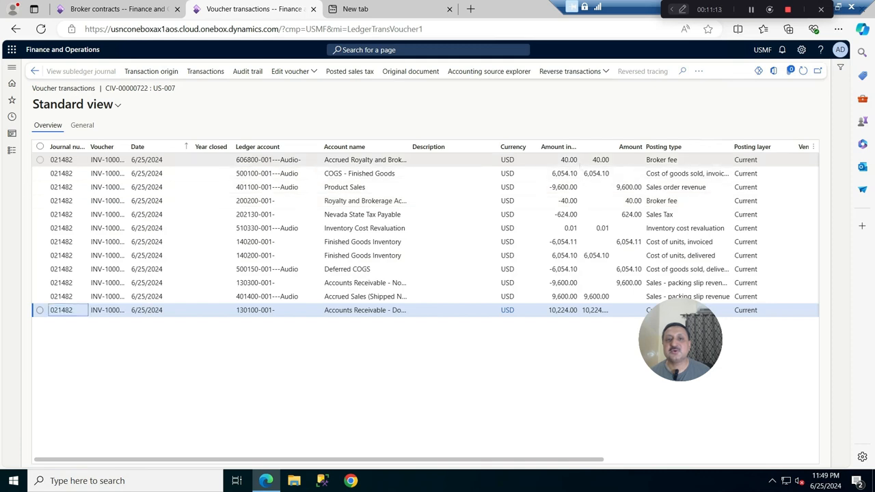
click(572, 162)
click(669, 161)
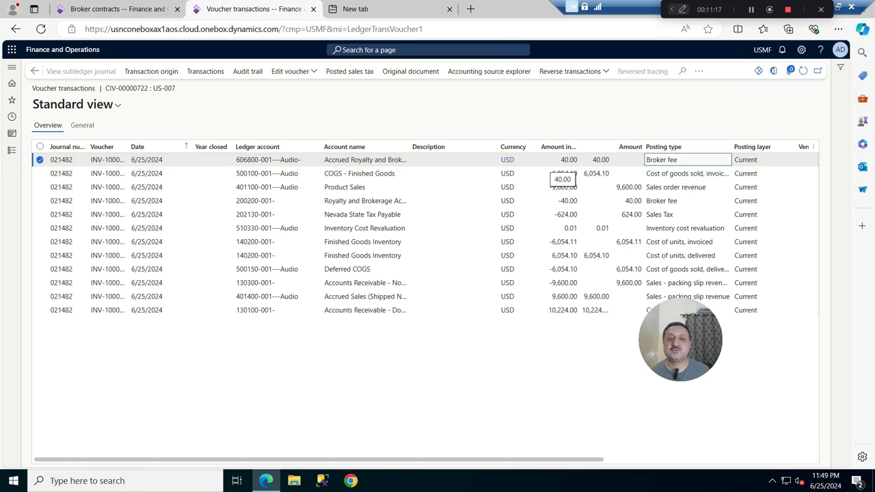
Open the broker claims page of the Accounts payable module
click(559, 160)
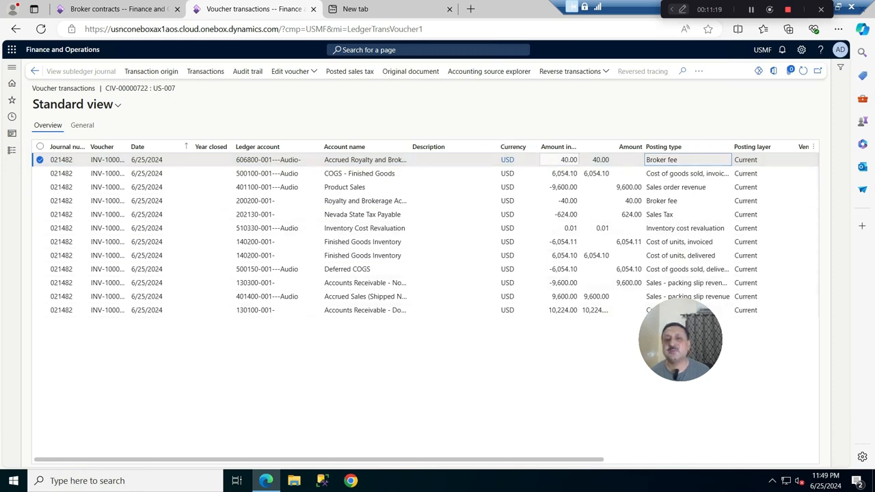
click(490, 436)
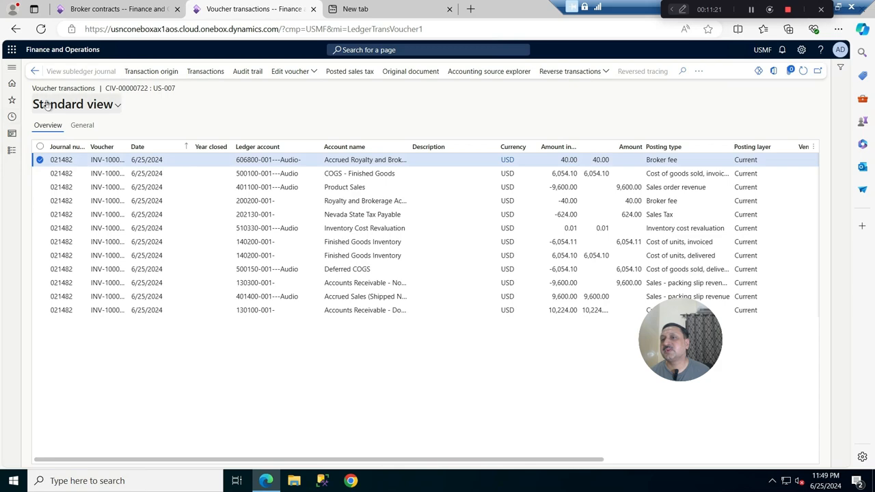
click(11, 150)
click(62, 170)
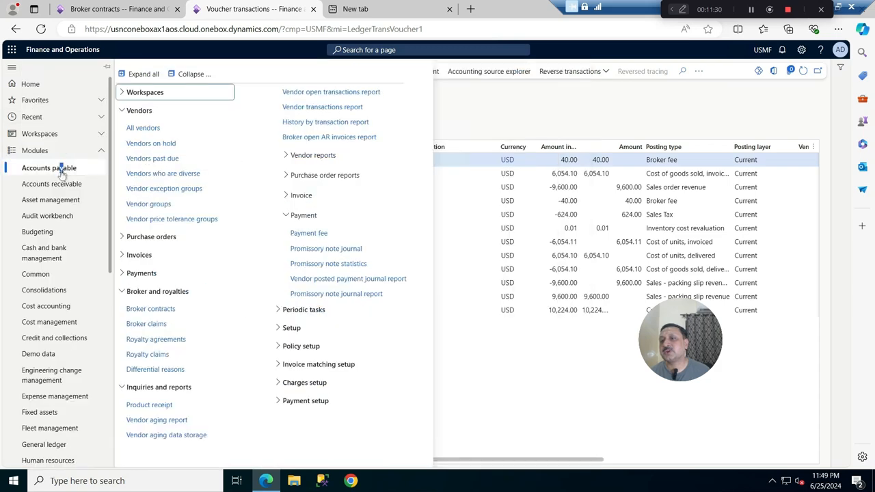
click(146, 324)
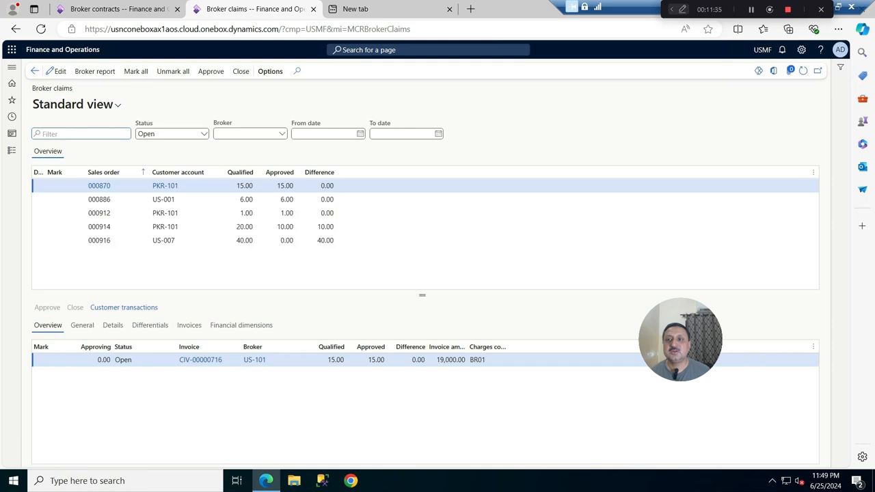
Filter the broker claims to status Open and the broker Ade Supply Company
click(204, 135)
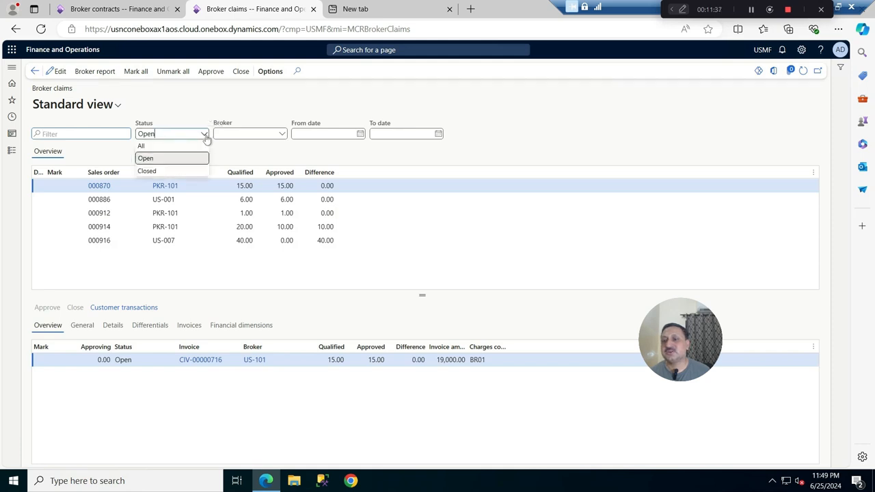
click(148, 158)
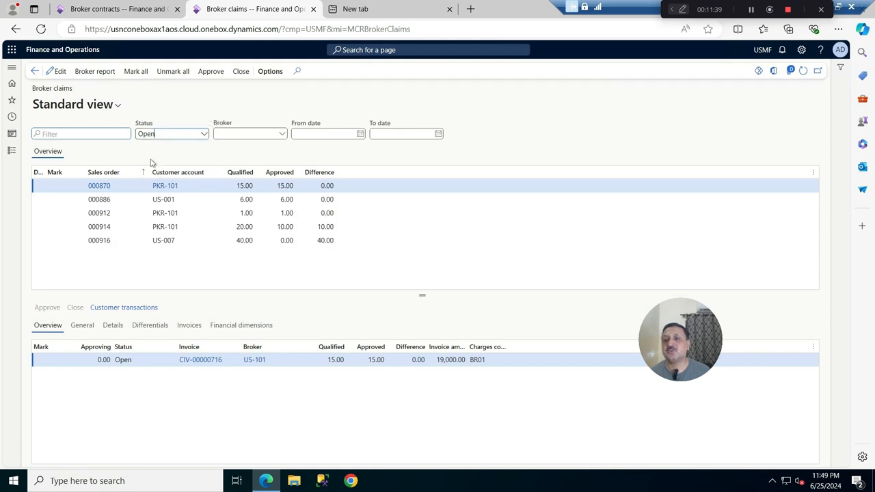
click(281, 133)
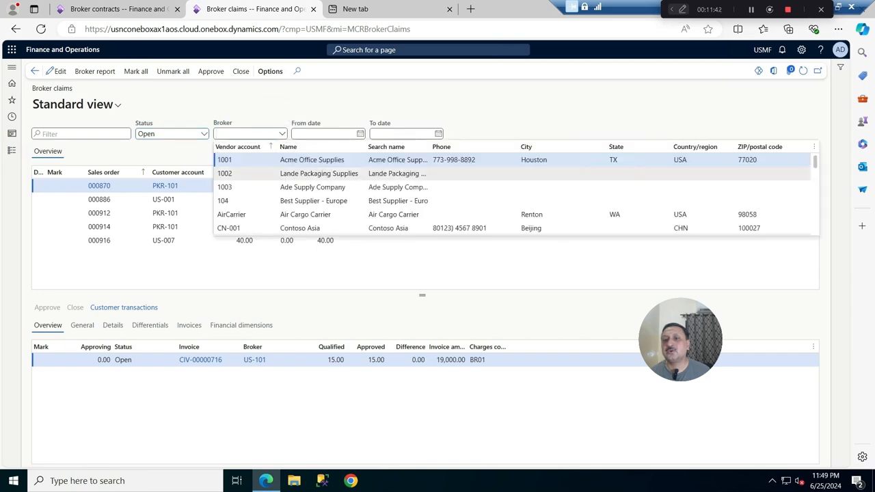
scroll(513, 176, down, 10)
scroll(512, 176, up, 10)
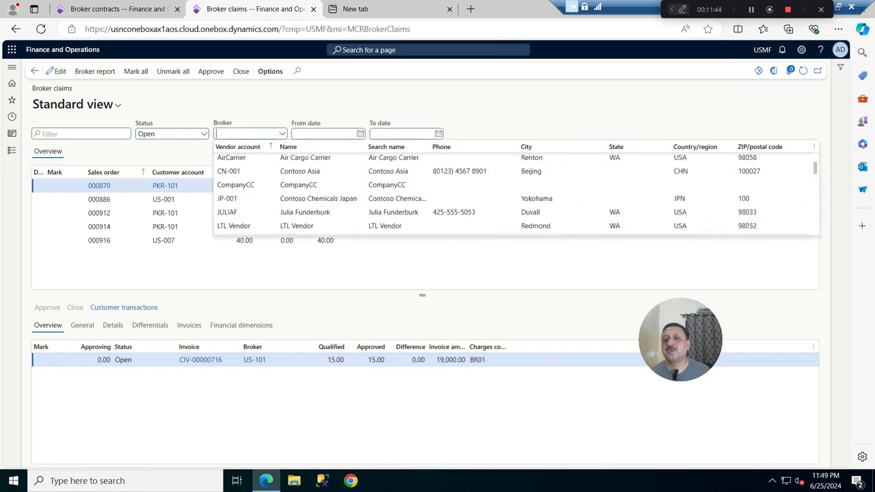
key(Return)
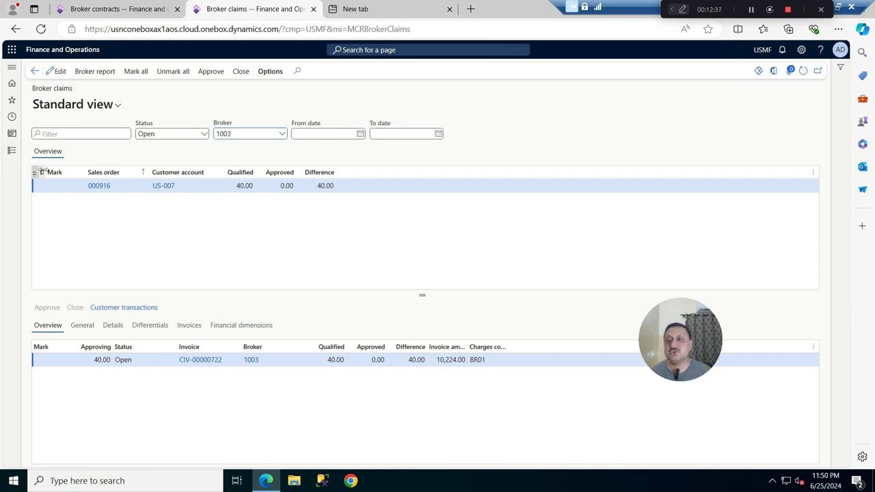
Set the claim line's approving amount to 30.00, save it, and approve the marked claim with its messages expanded
click(60, 73)
click(107, 360)
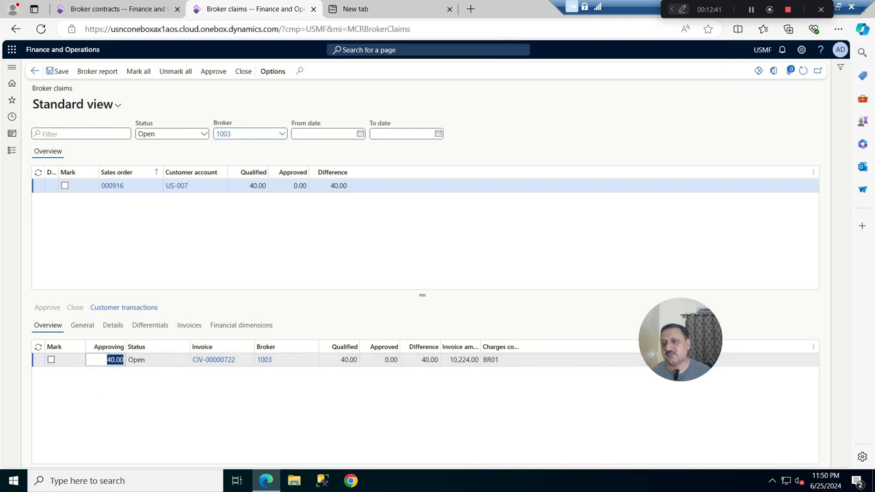
text(30)
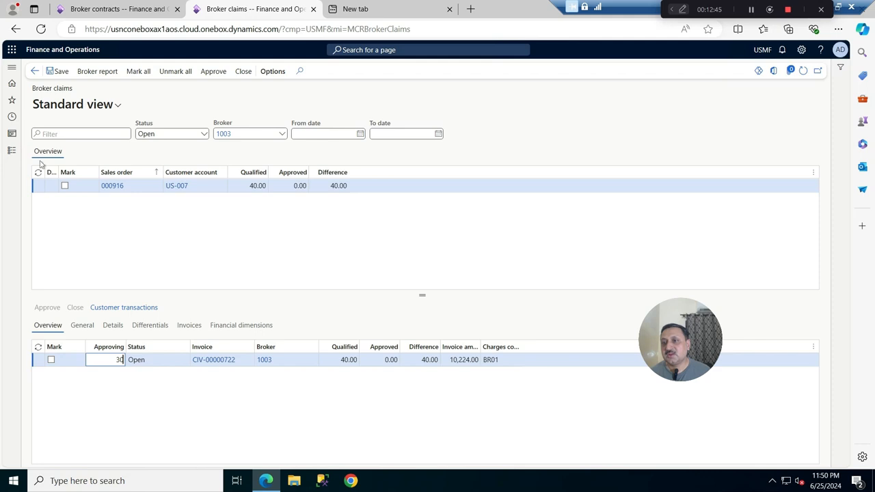
click(58, 73)
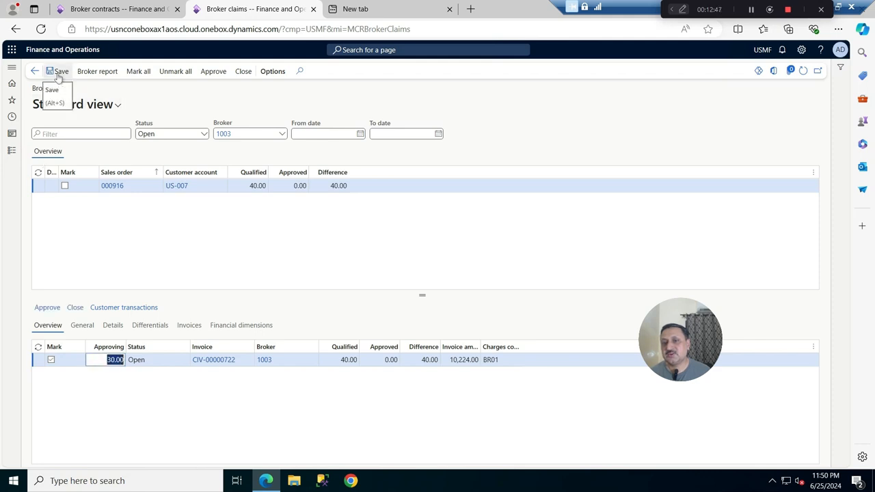
click(74, 390)
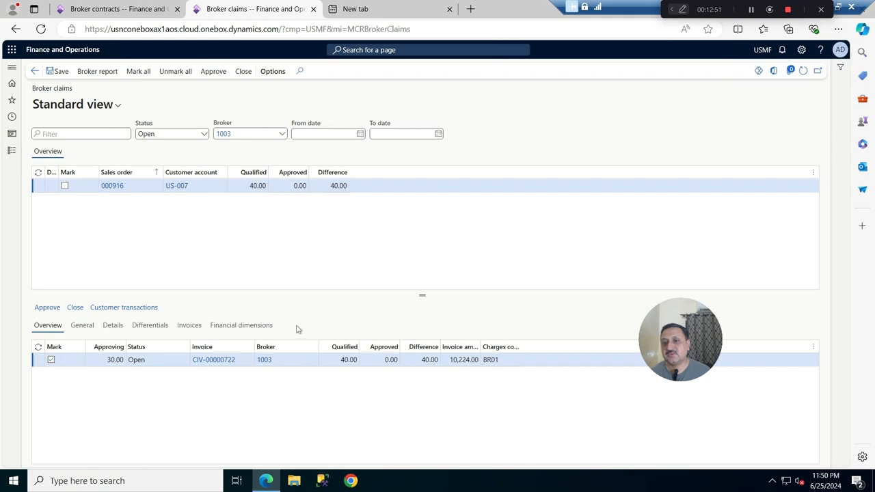
click(207, 72)
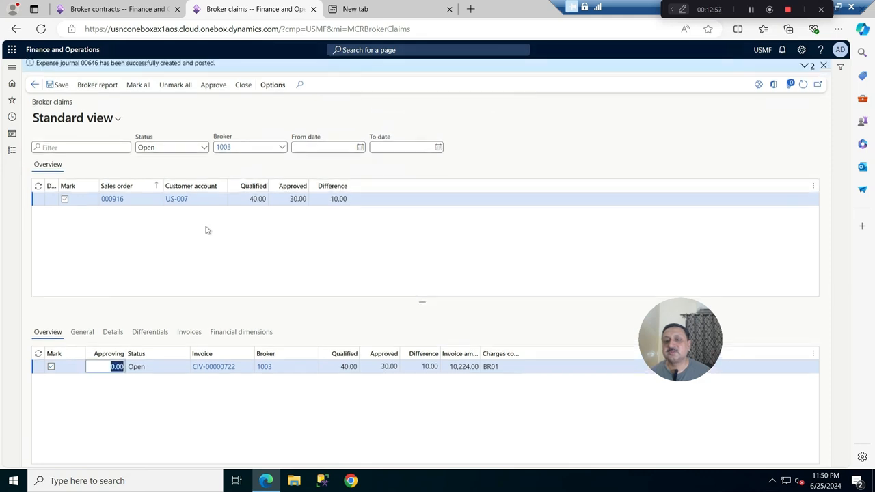
click(806, 66)
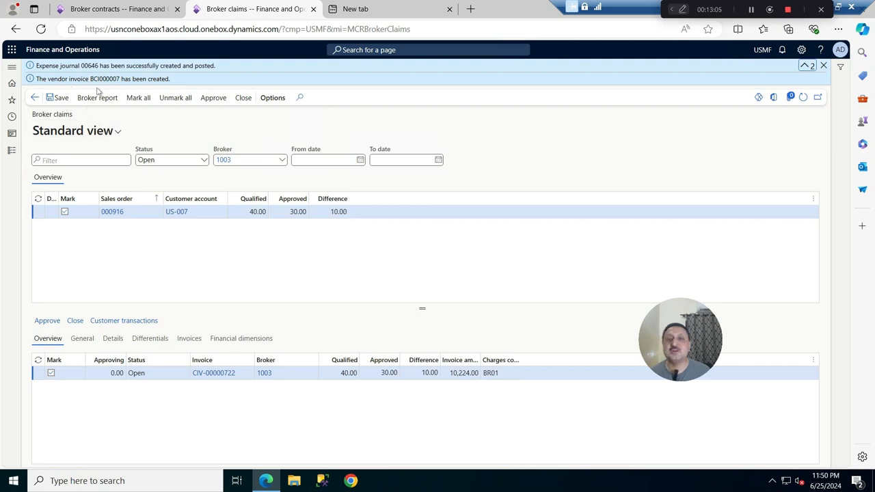
Duplicate the broker claims browser tab and open the open vendor invoices list in the copy
right_click(253, 28)
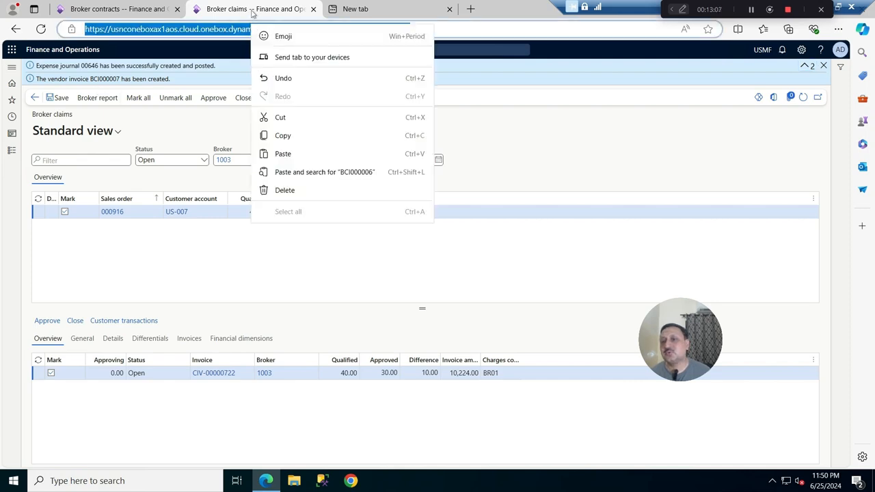
right_click(252, 14)
click(295, 79)
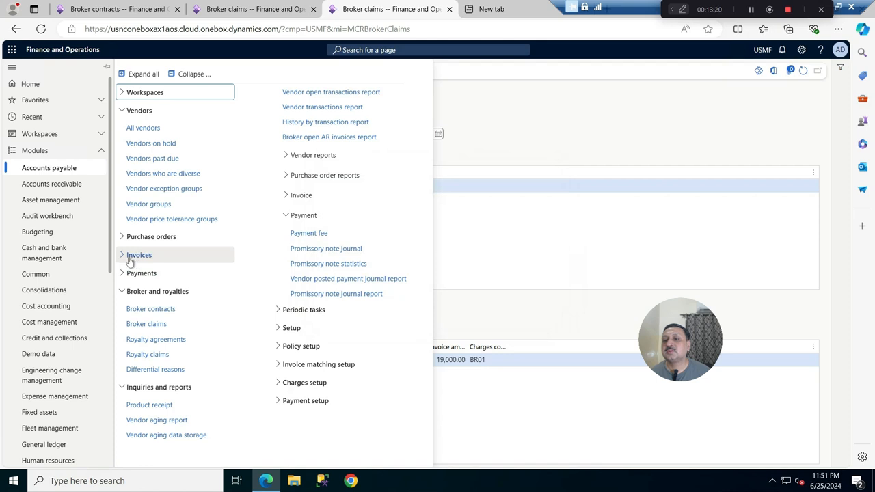
click(130, 257)
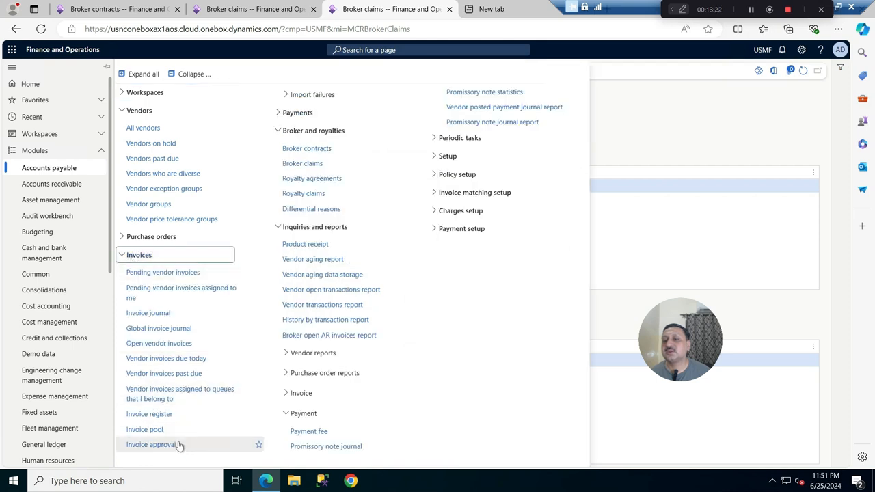
click(160, 343)
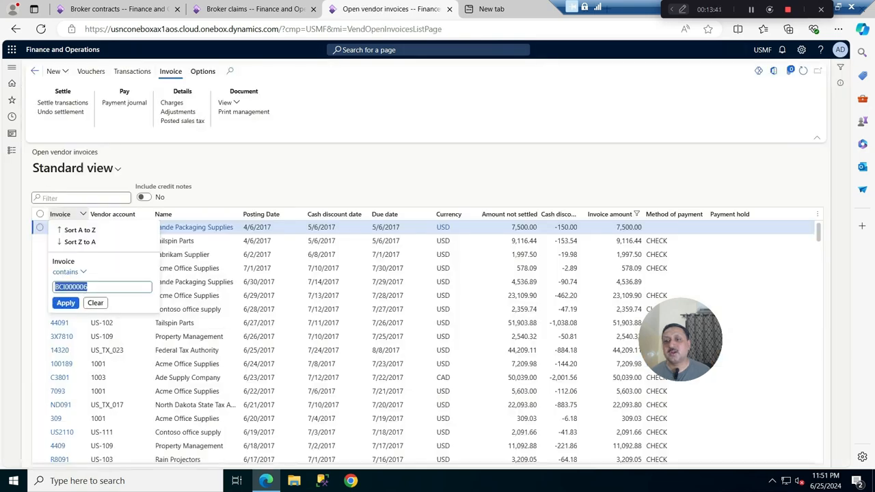
Filter the open vendor invoices to BCI000007 and view that invoice's vendor transaction
text(BCI000007)
click(66, 305)
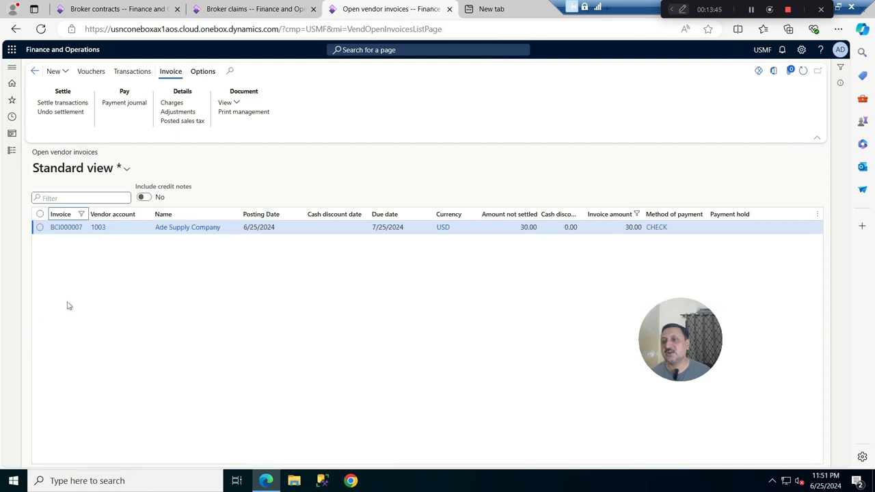
click(58, 230)
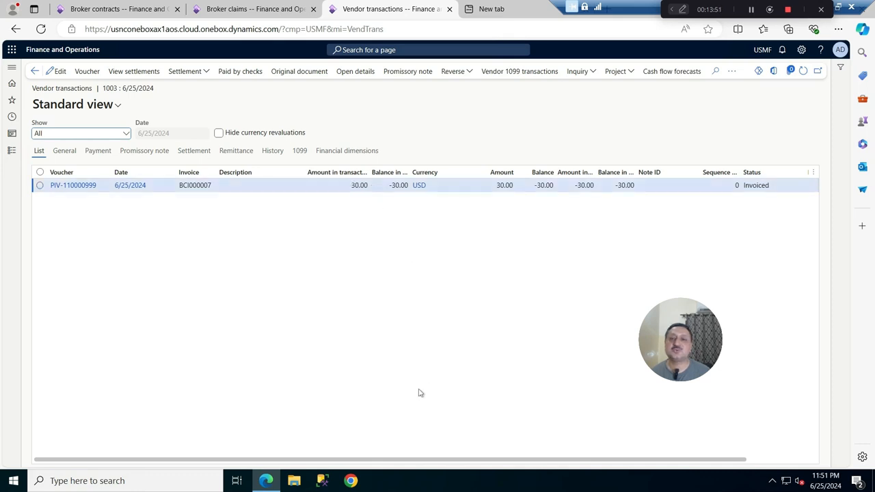
drag(341, 462, 232, 452)
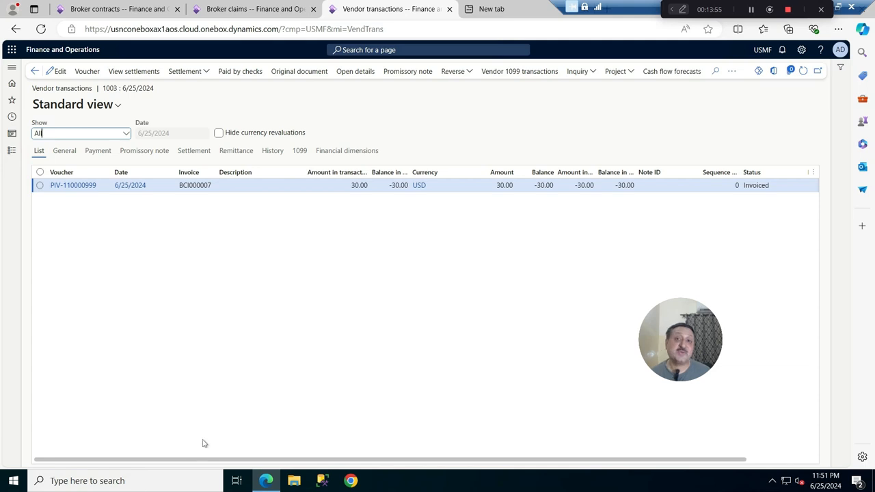
In another browser tab, filter the general journals to batch 00646 and examine the accounts and amounts on its voucher line
right_click(413, 9)
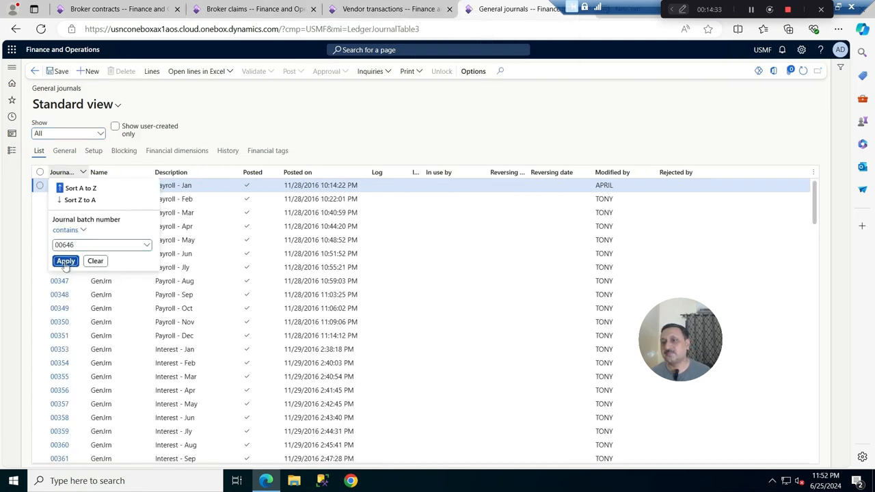
click(65, 261)
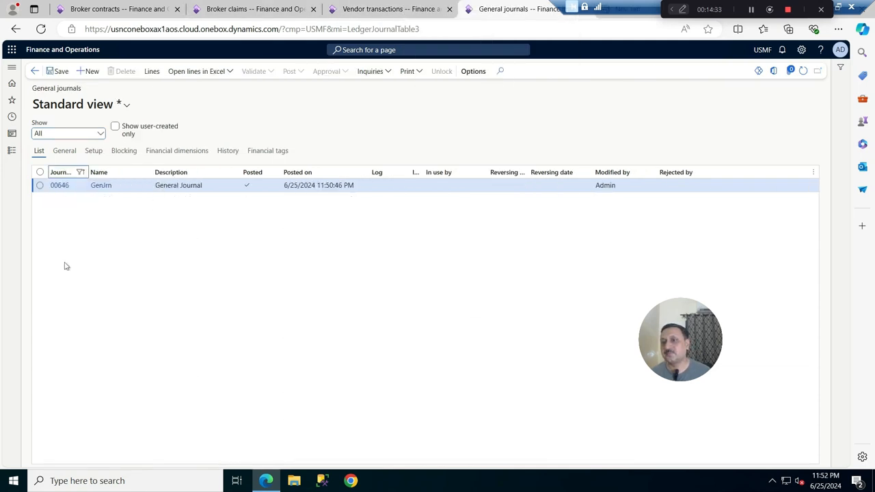
click(58, 193)
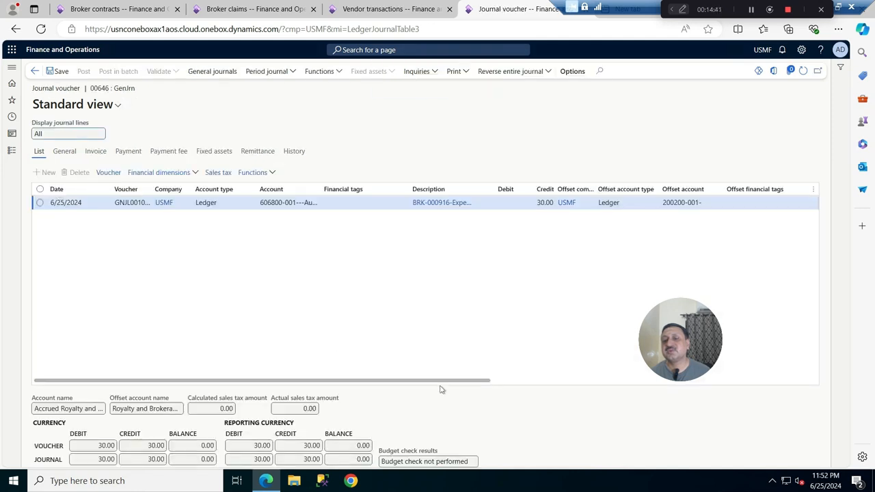
drag(445, 385, 496, 383)
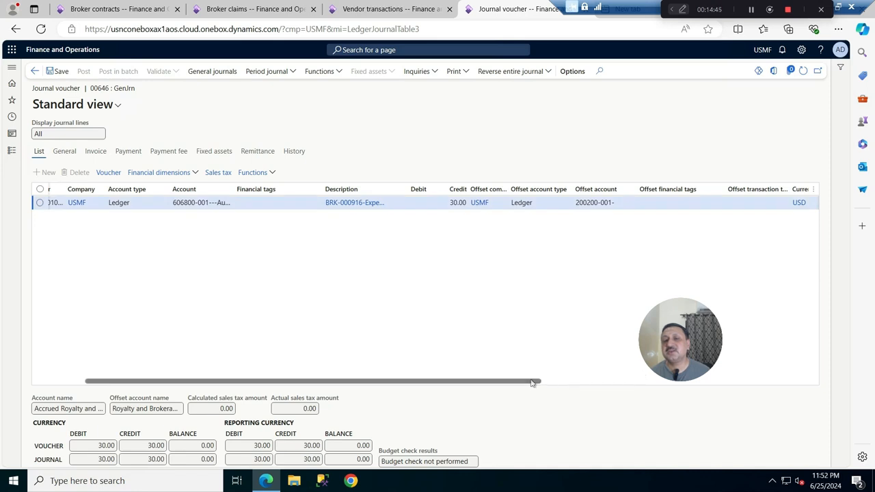
drag(534, 383, 483, 382)
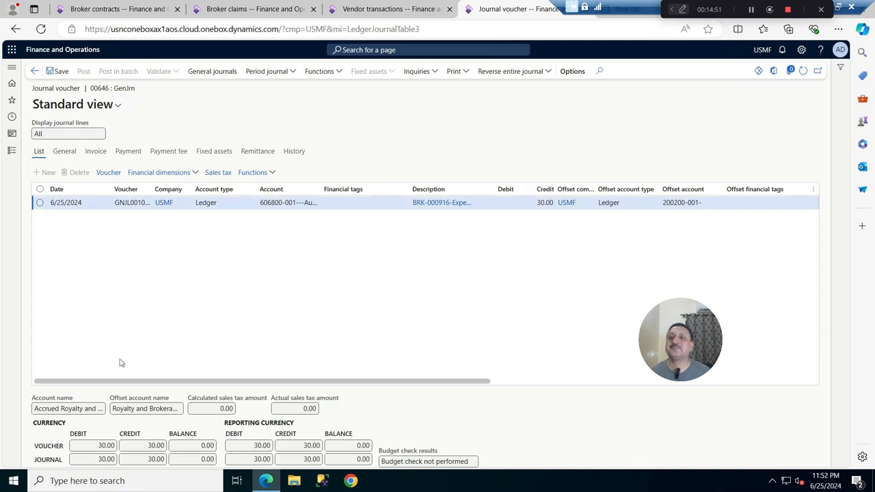
Return to the broker claims tab, check the claim line's remaining difference, and dismiss the messages
click(397, 8)
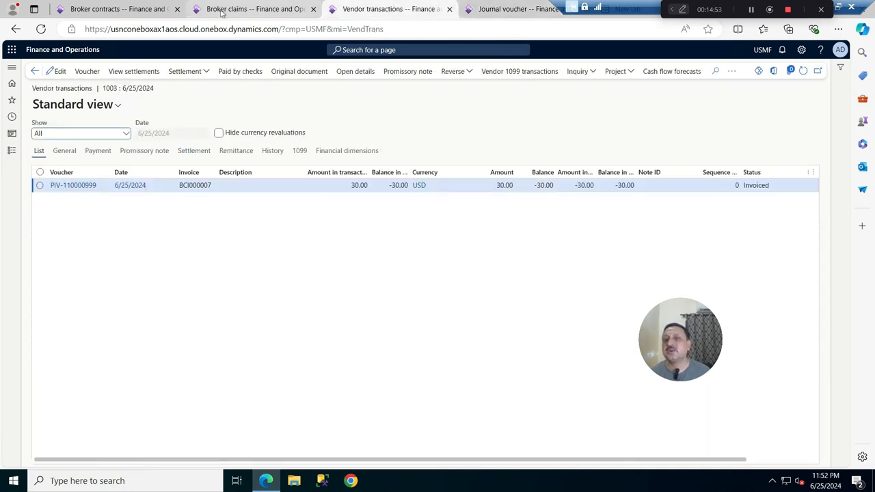
click(269, 10)
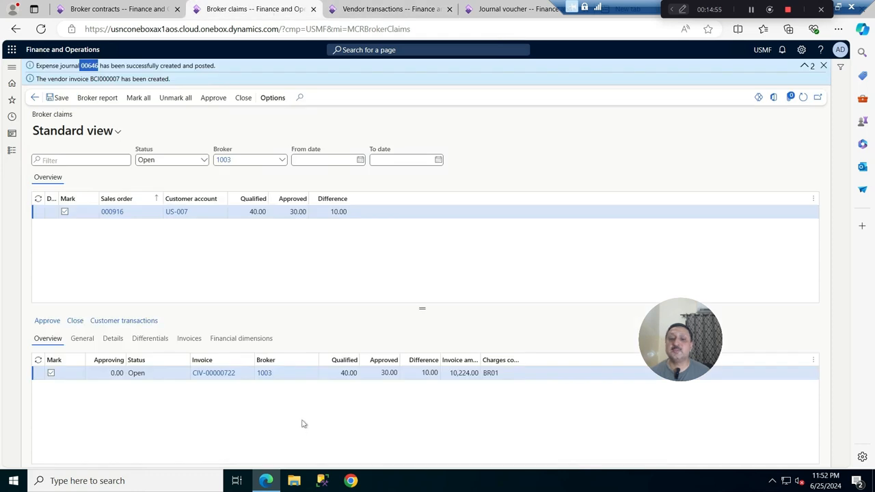
double_click(429, 374)
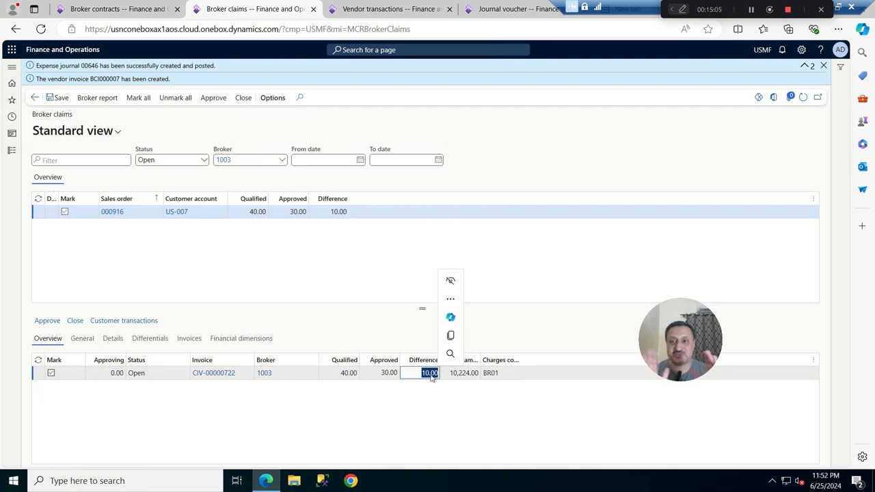
click(823, 66)
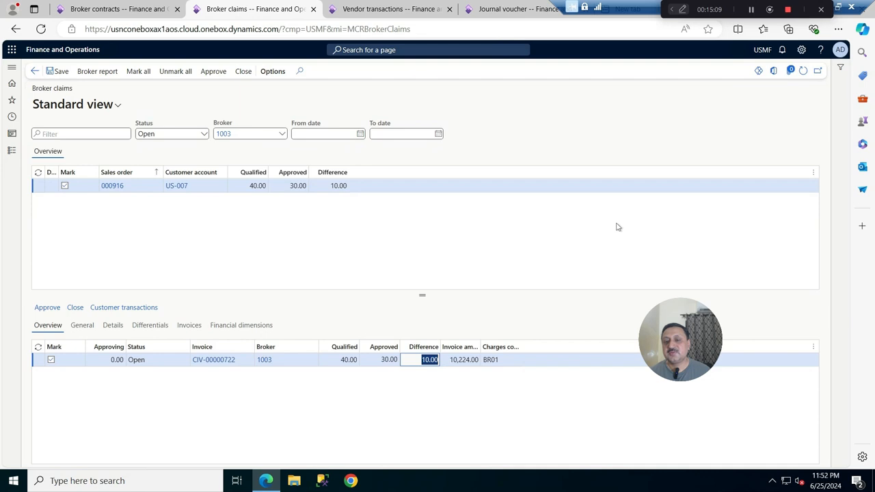
Start closing the marked broker claim and view the reason codes available for the differential amount
click(243, 71)
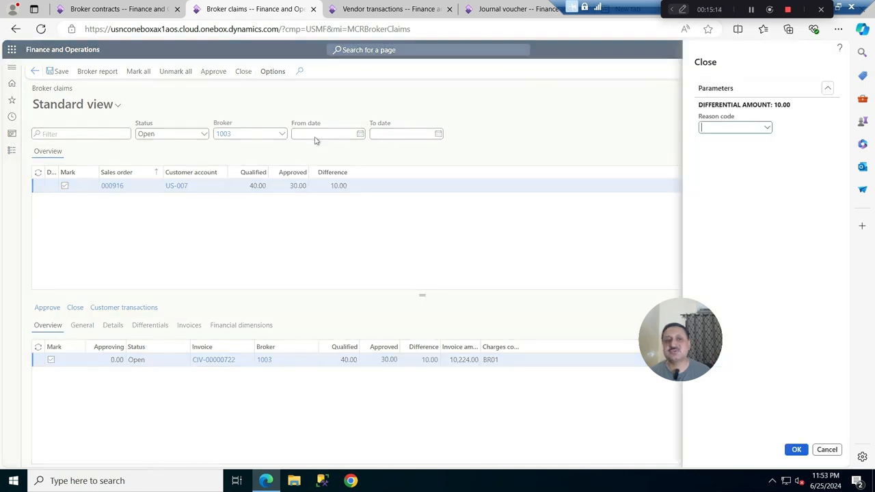
click(767, 128)
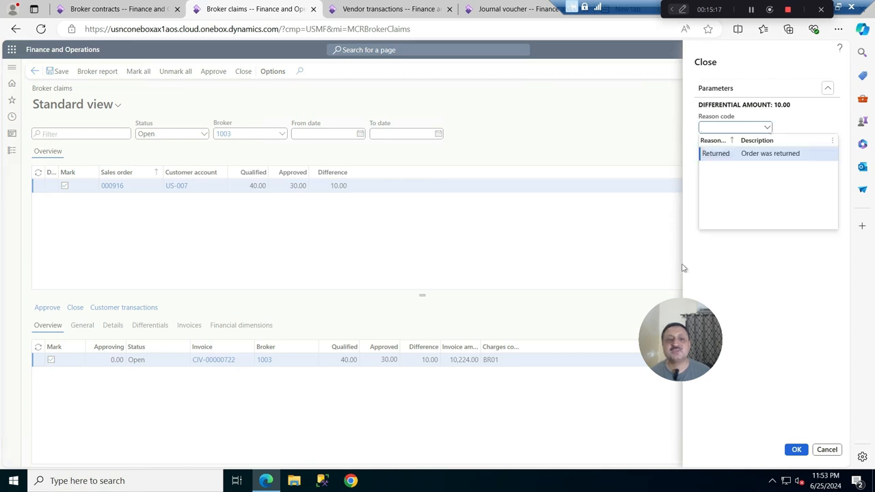
click(620, 260)
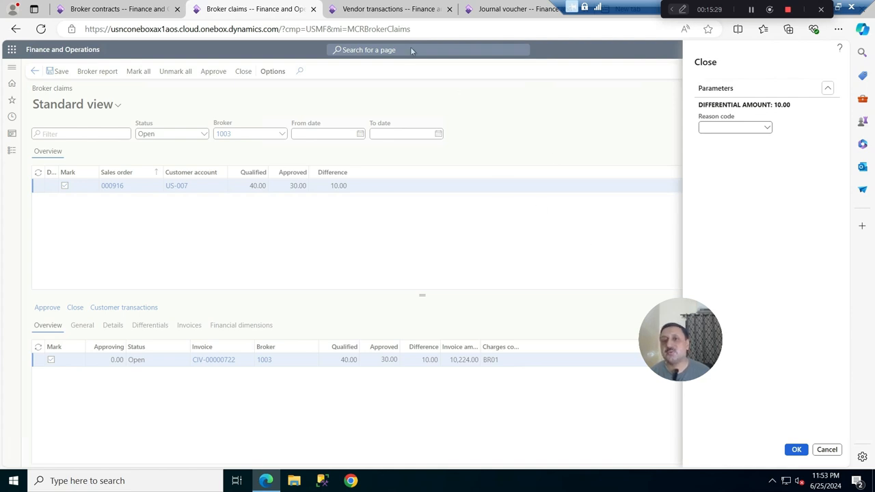
In the vendor transactions browser tab, open the broker Differential reasons page and check the main account of the Returned reason
click(398, 6)
click(12, 151)
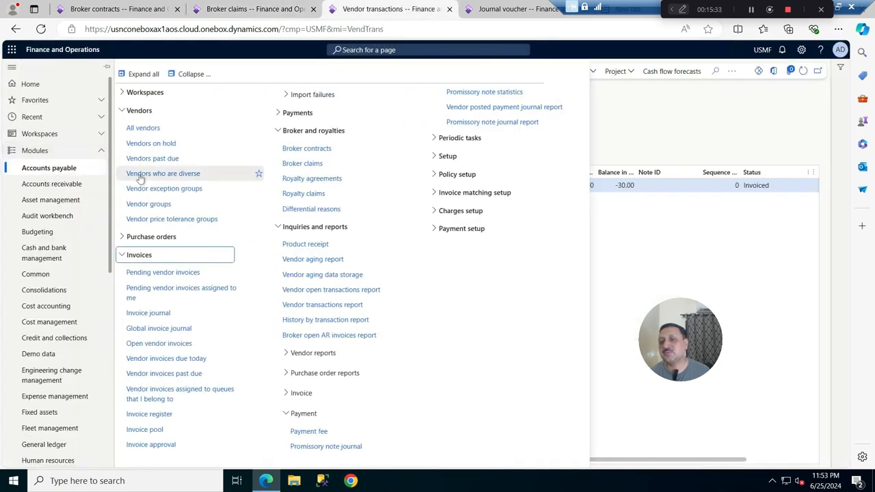
click(122, 254)
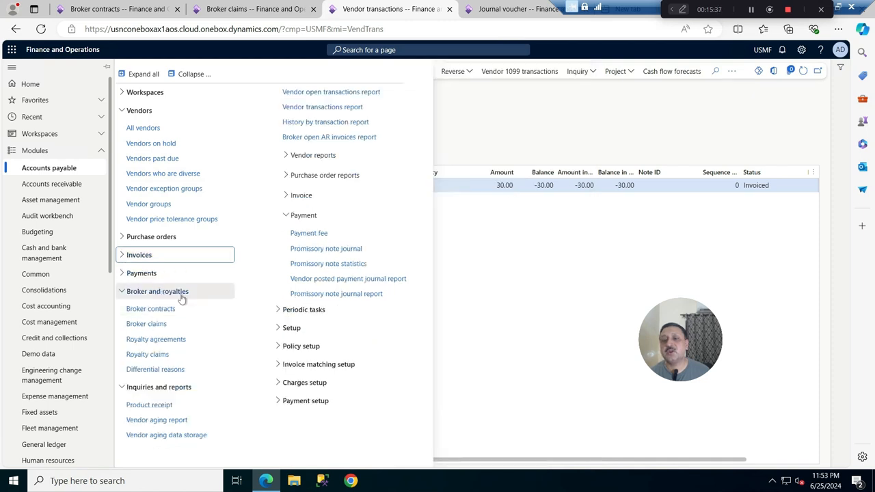
click(155, 369)
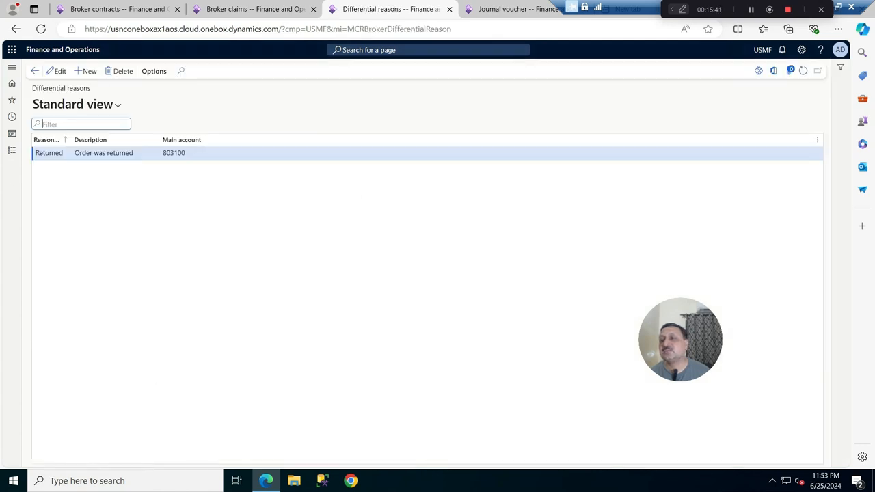
click(205, 153)
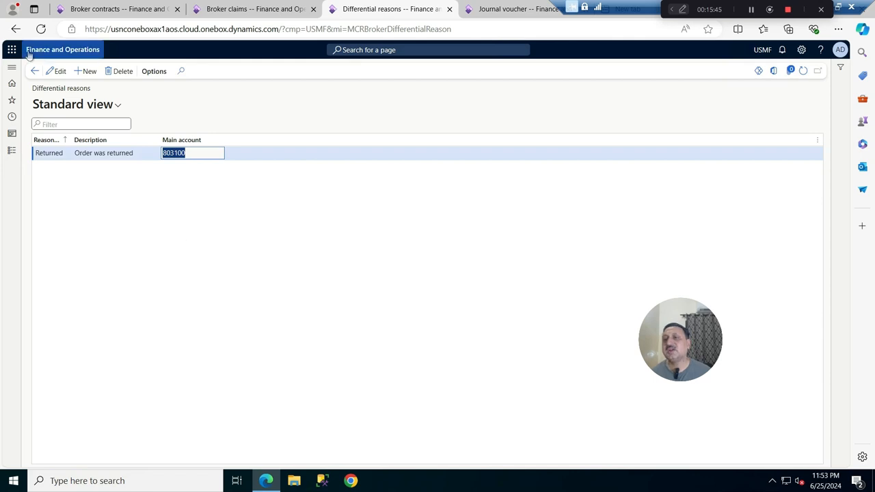
Create and save a differential reason "rejected" with description "vendor return" and main account 803100
click(88, 74)
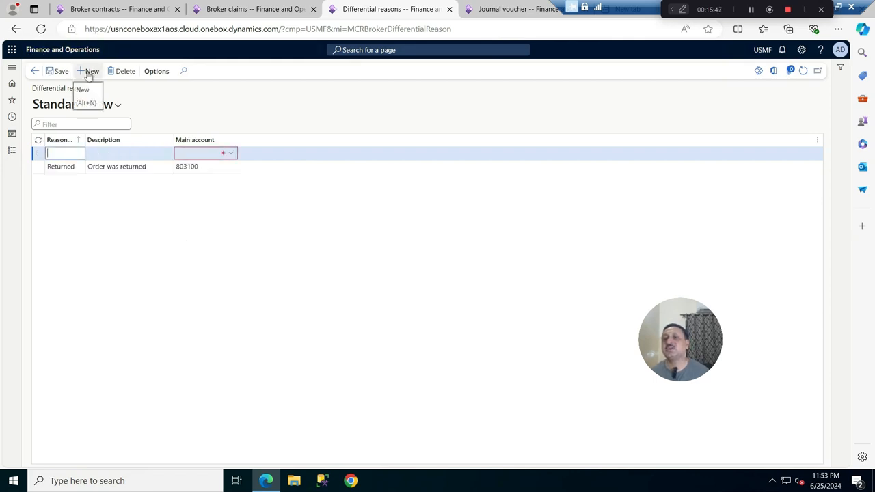
text(r)
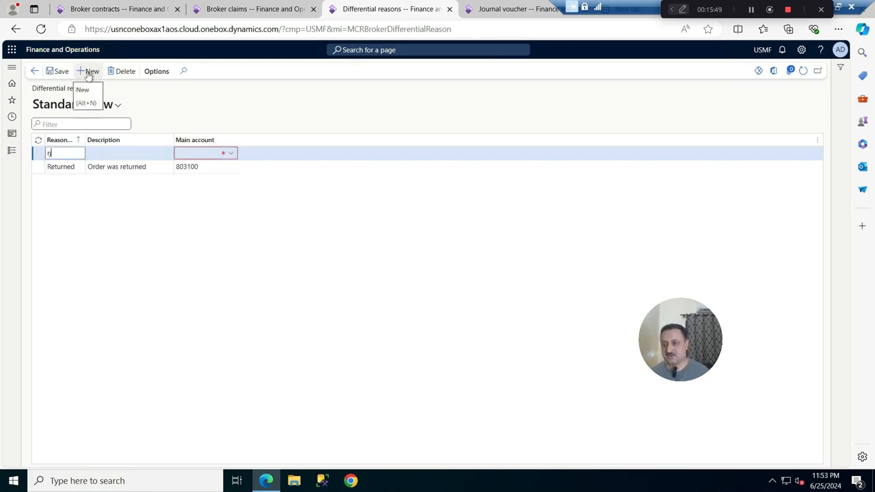
text(ejected)
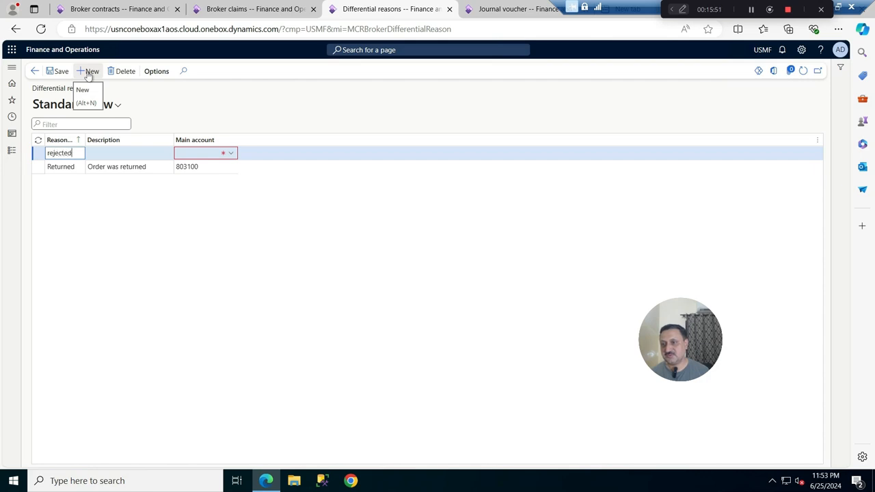
key(Tab)
text(o)
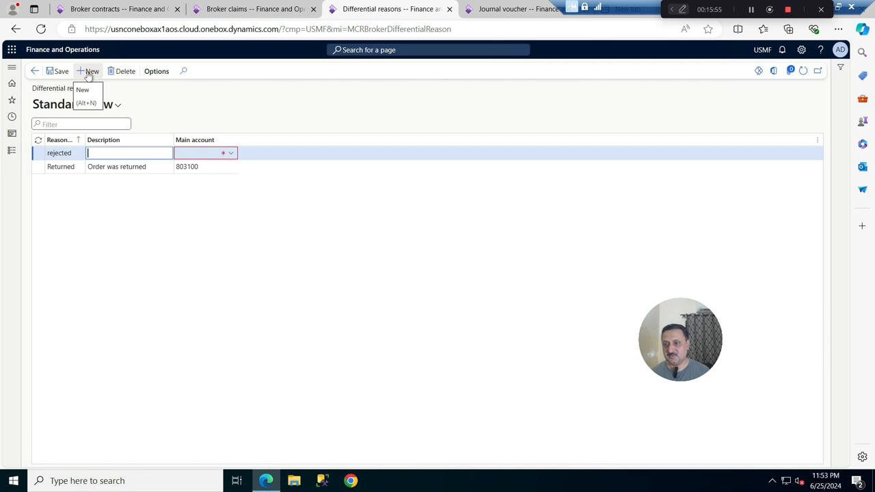
text(e)
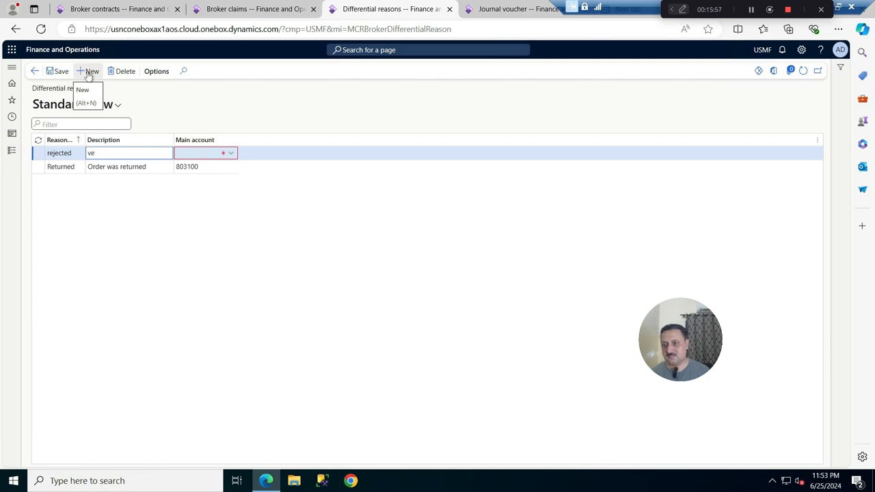
text(ddor dec)
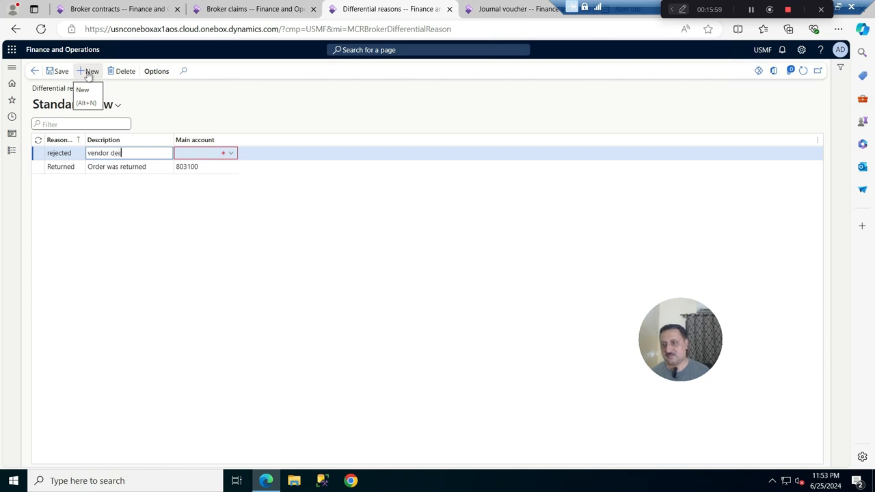
text(e)
key(BackSpace)
text(turn)
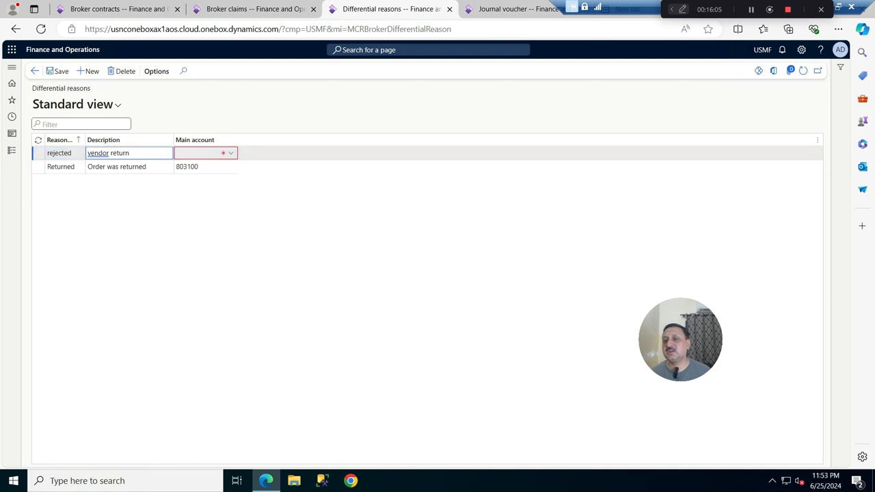
key(Tab)
text(803100)
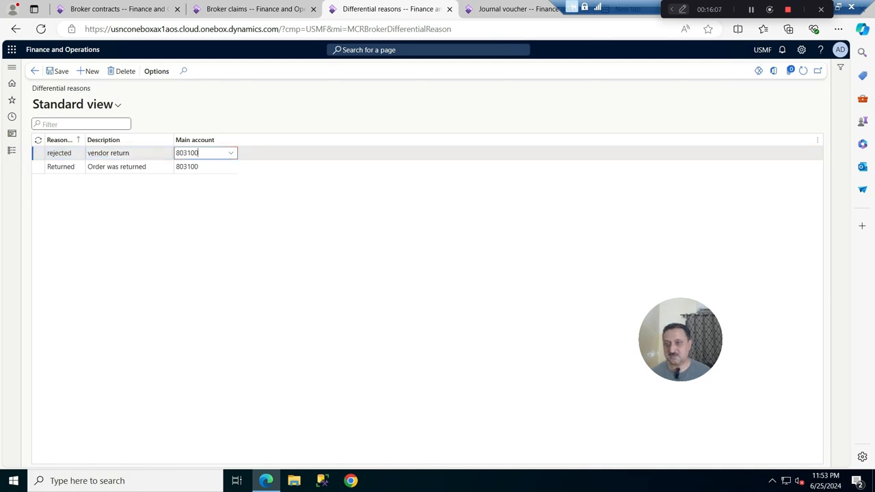
click(59, 76)
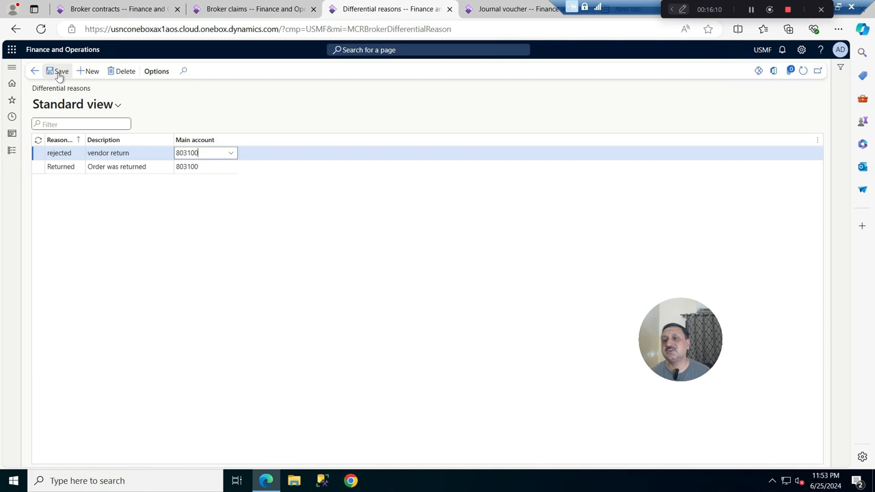
Back in the broker claims tab, restart closing the marked claim and close its difference with reason code rejected
click(256, 9)
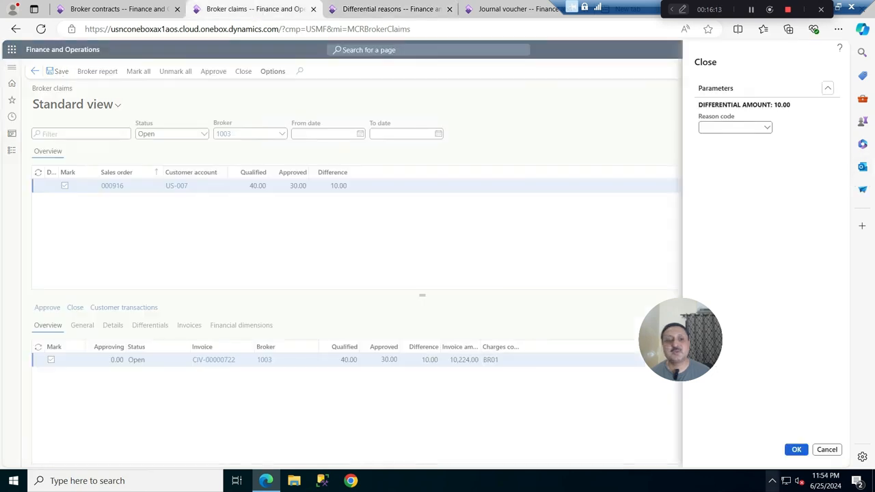
click(827, 449)
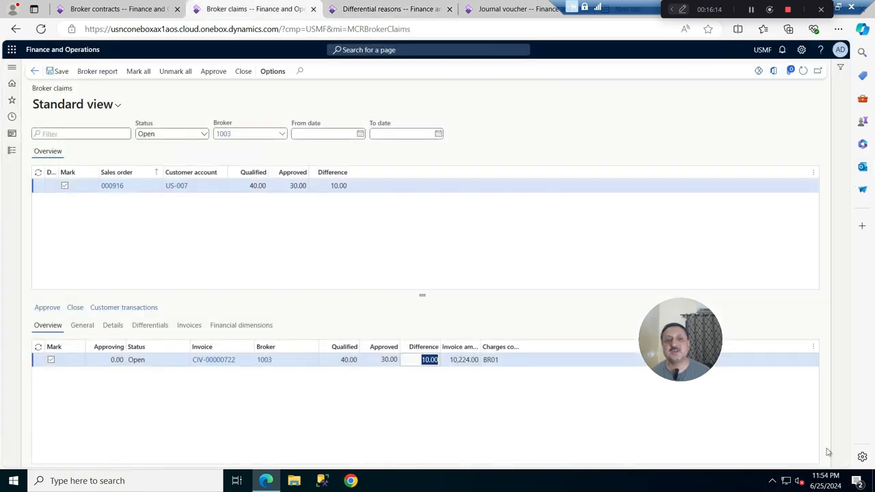
click(243, 71)
click(767, 127)
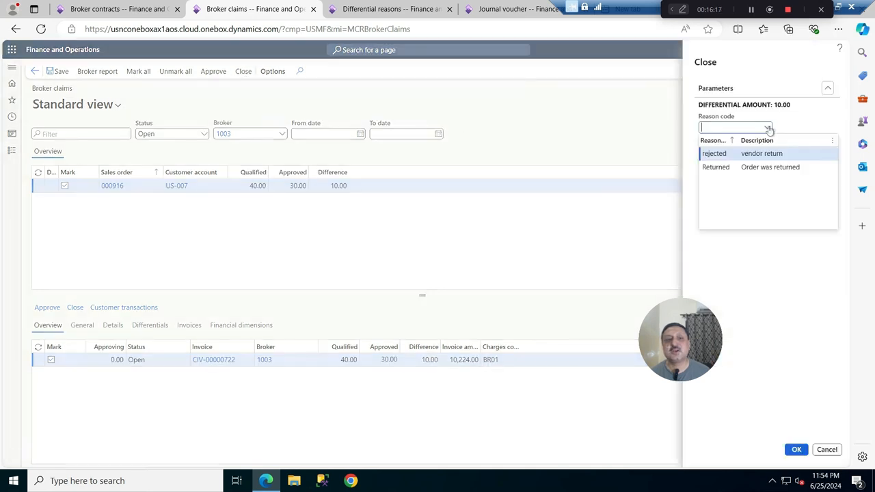
click(714, 153)
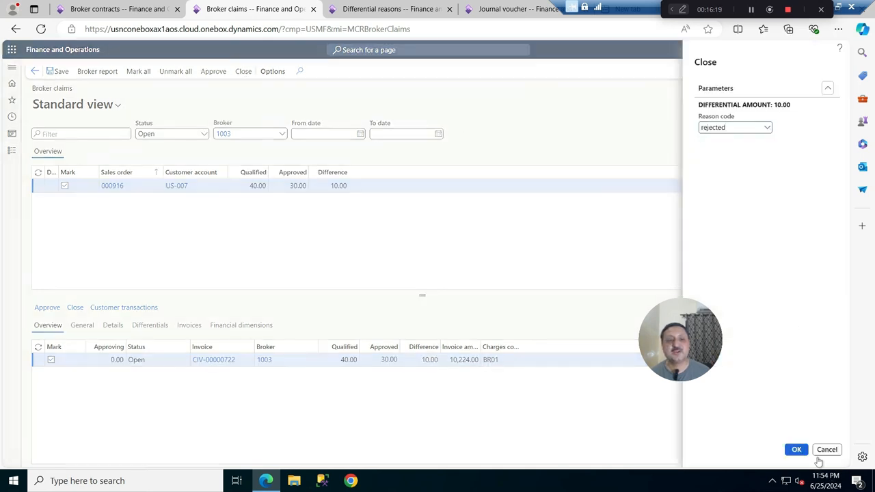
click(796, 449)
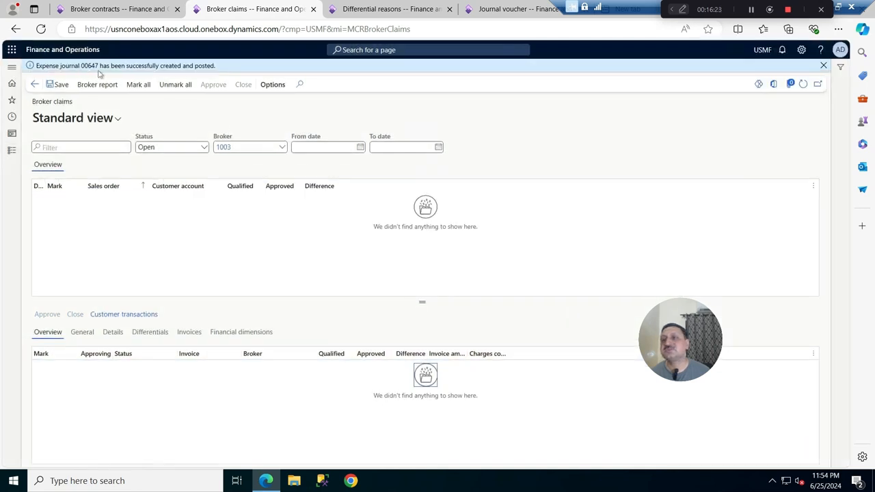
In the general journals browser tab, filter the journals to batch 00647 and examine the accounts and amounts on its voucher line
drag(100, 68, 85, 72)
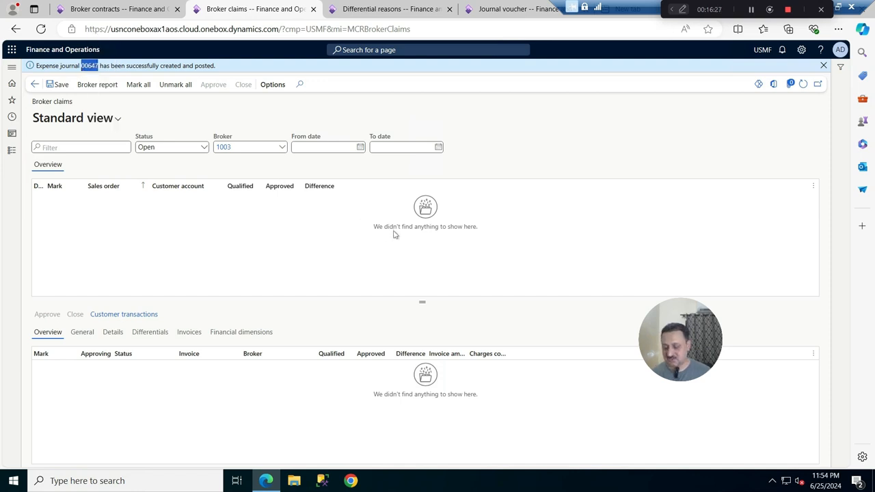
click(514, 9)
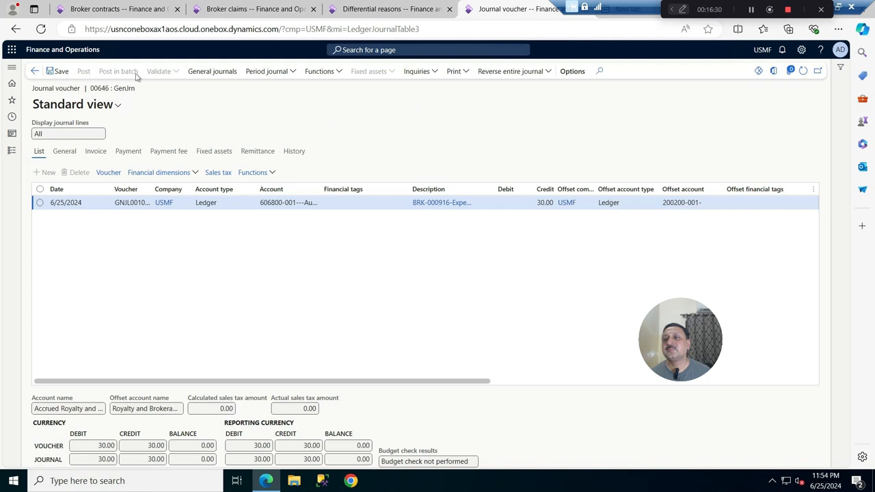
click(33, 72)
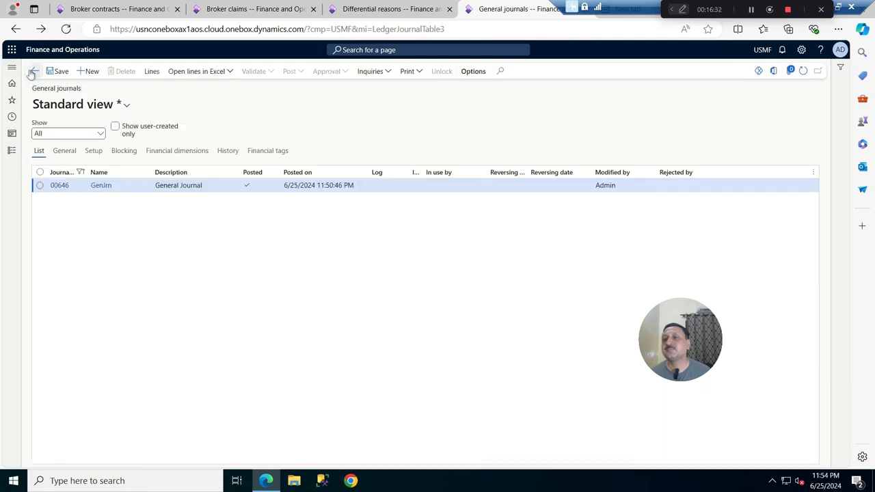
click(82, 175)
text(00647)
click(66, 261)
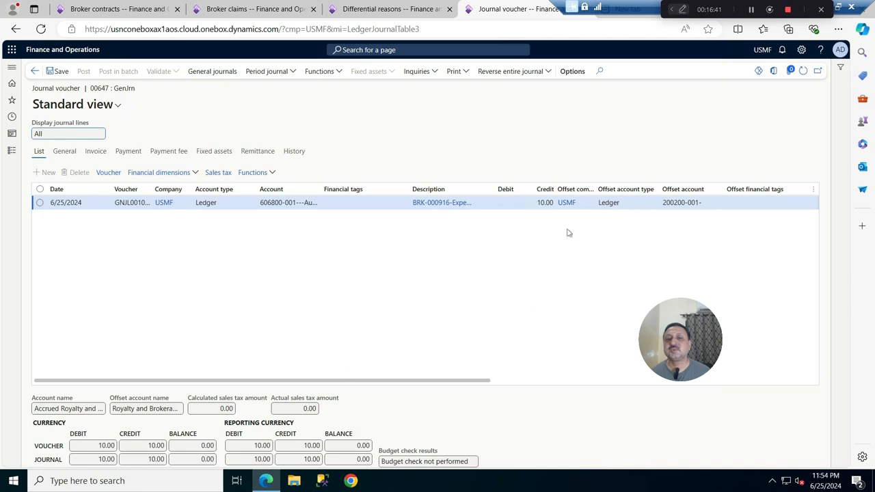
drag(456, 381, 461, 355)
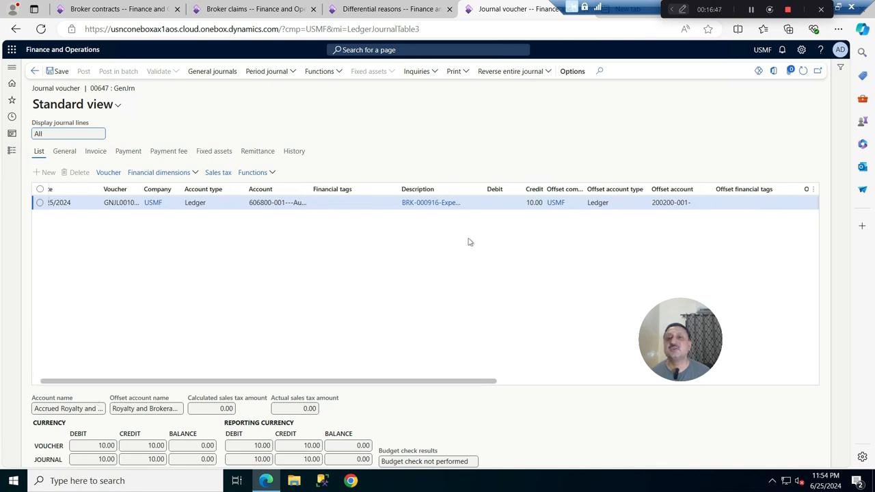